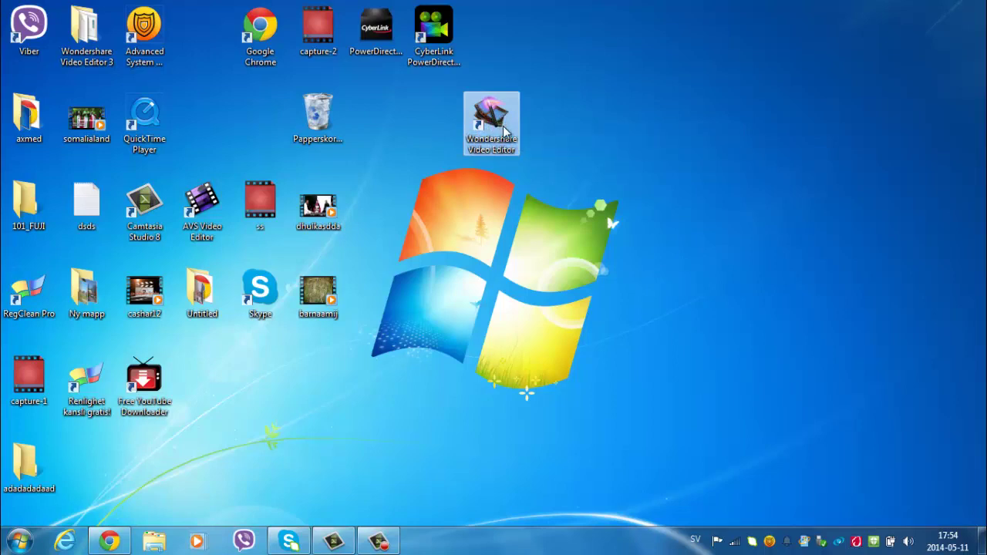
# - Launch Wondershare Video Editor, continue with the free trial, and create a new Widescreen (16:9) movie
pyautogui.doubleClick(522, 147)
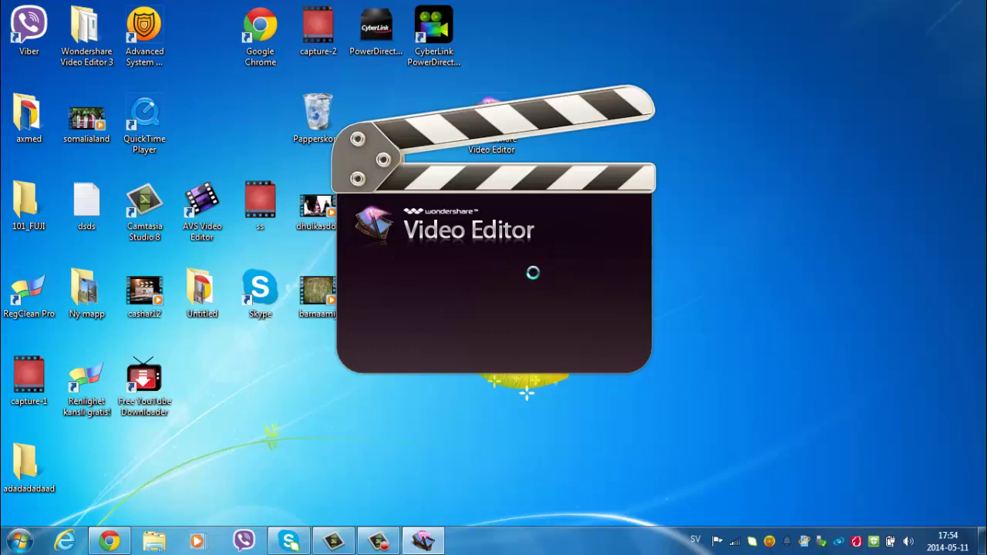
pyautogui.click(584, 316)
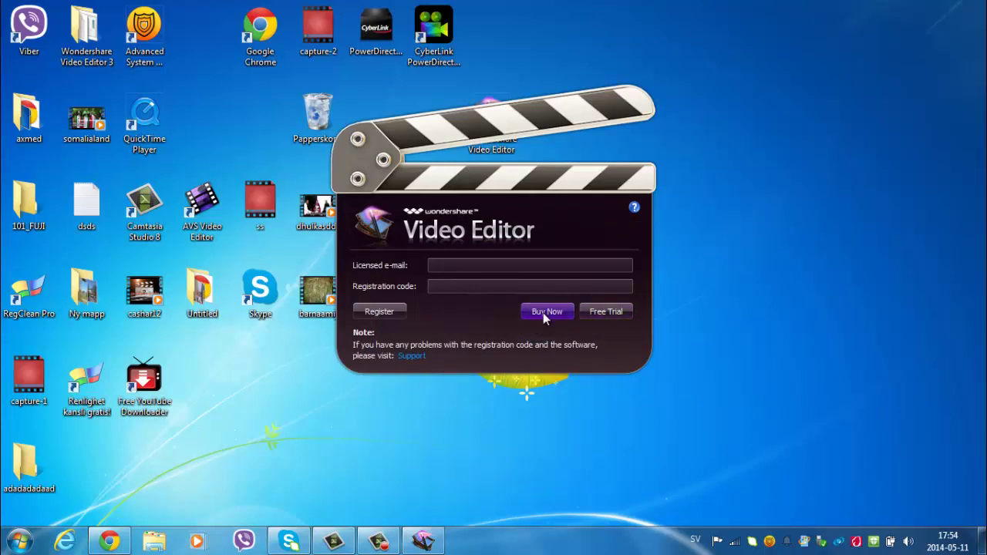
pyautogui.click(603, 315)
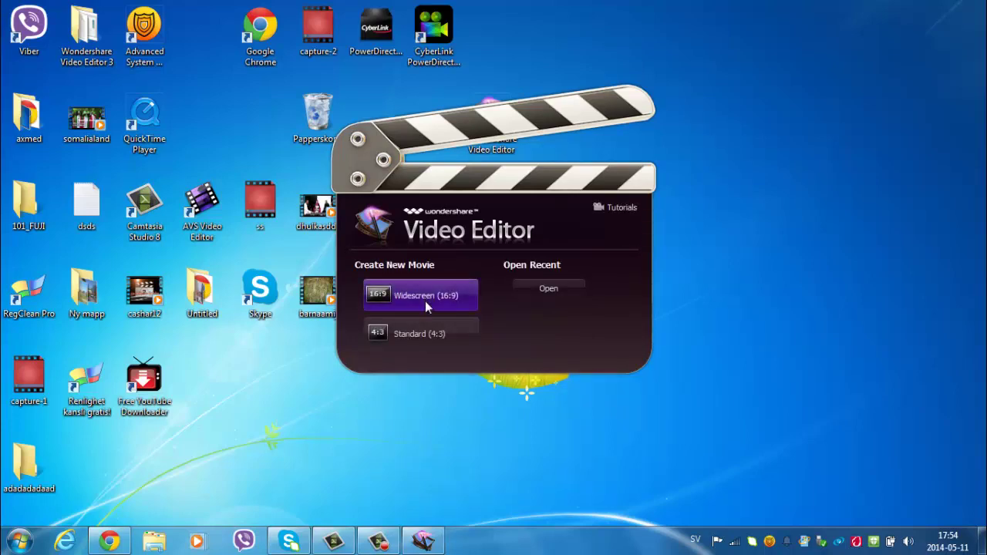
pyautogui.click(423, 299)
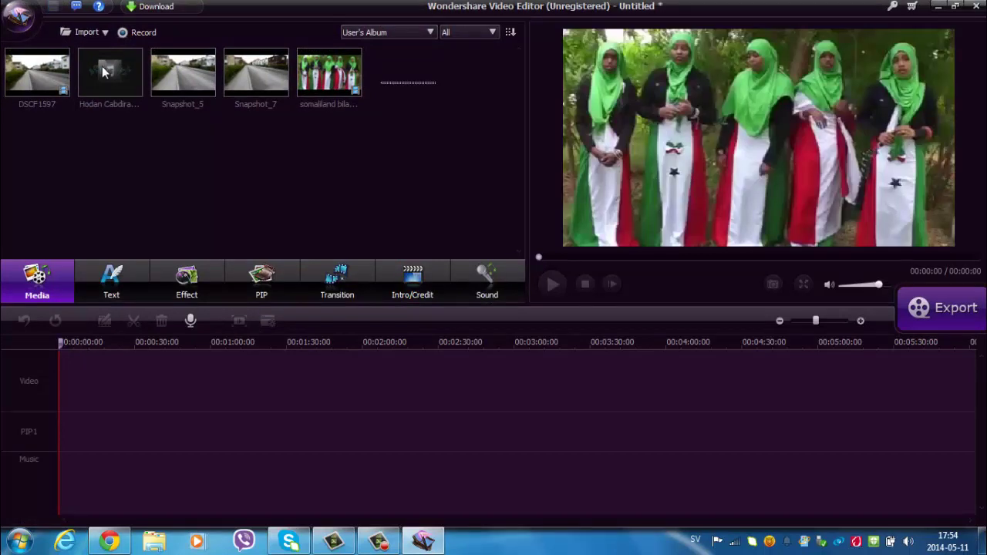
# - Delete all existing clips from the User's Album and confirm the removal
pyautogui.moveTo(51, 133); pyautogui.dragTo(55, 91)
pyautogui.moveTo(2, 76); pyautogui.dragTo(5, 81)
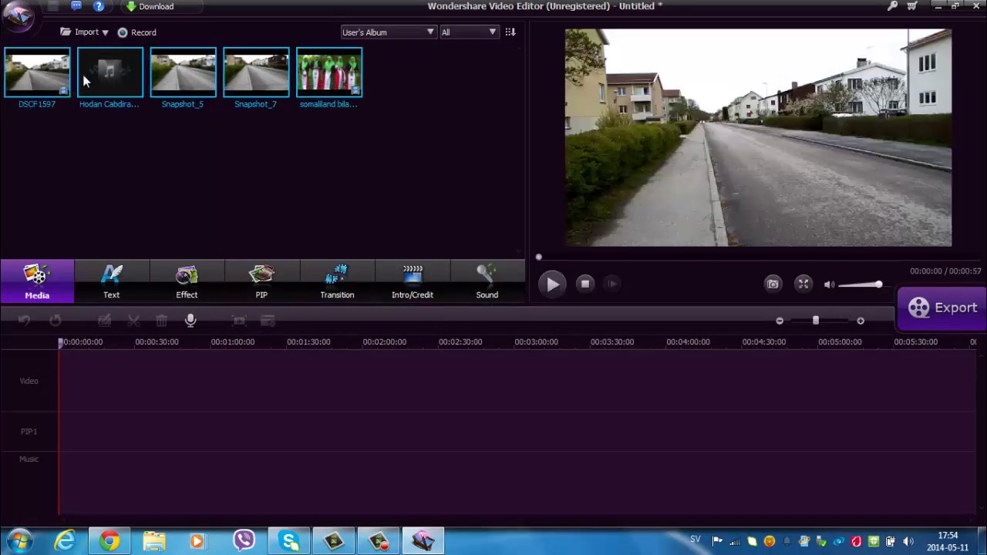
pyautogui.rightClick(169, 77)
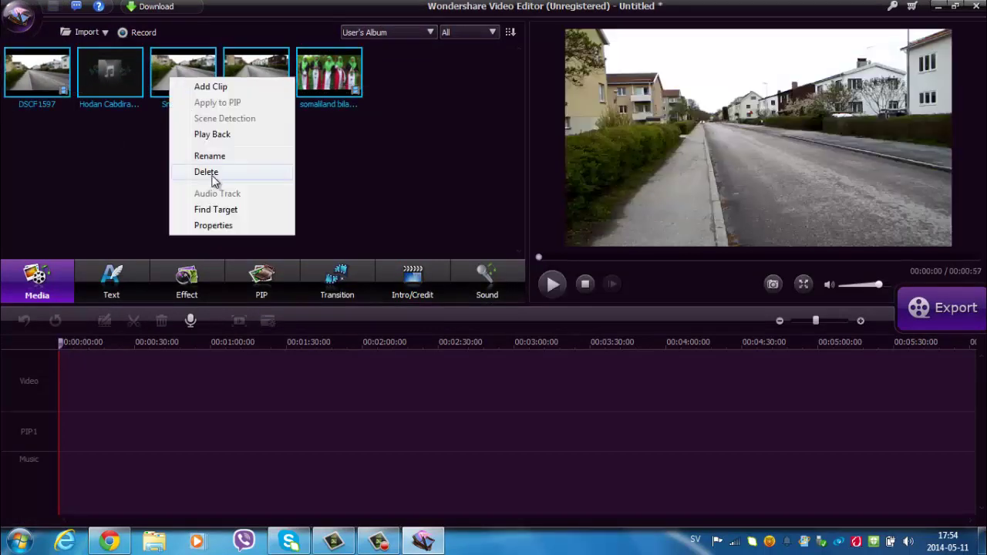
pyautogui.click(213, 171)
pyautogui.click(464, 297)
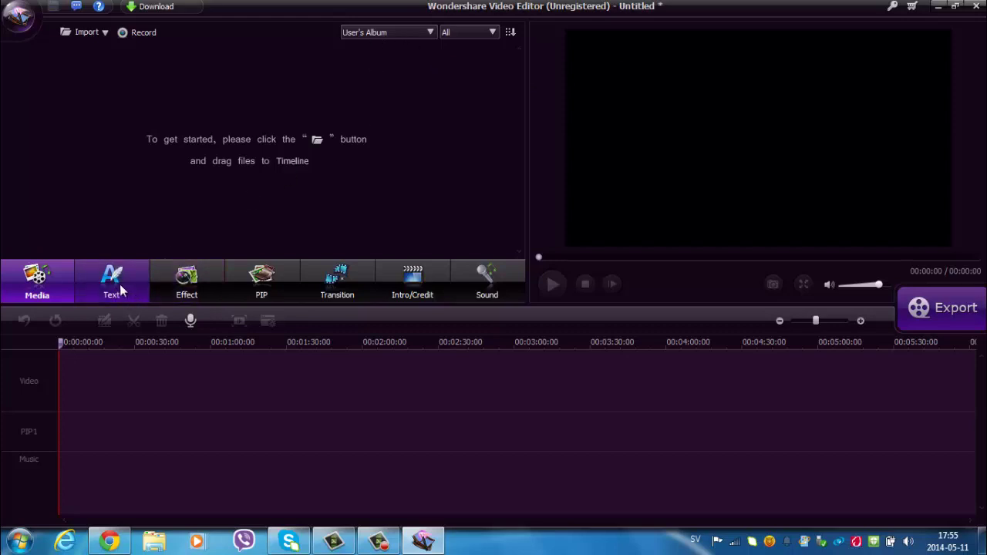
# - Look through the PIP, Transition and Sound libraries
pyautogui.click(270, 281)
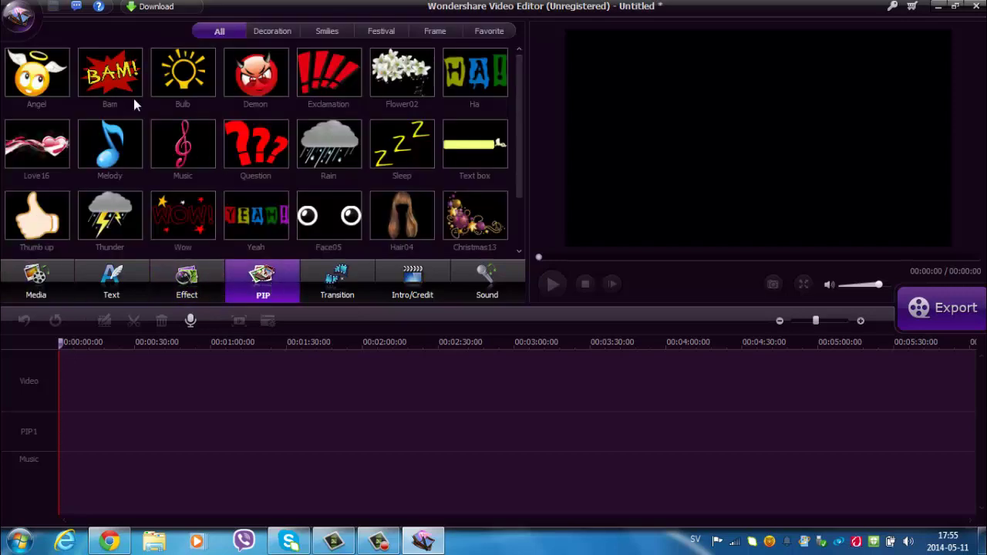
pyautogui.click(350, 286)
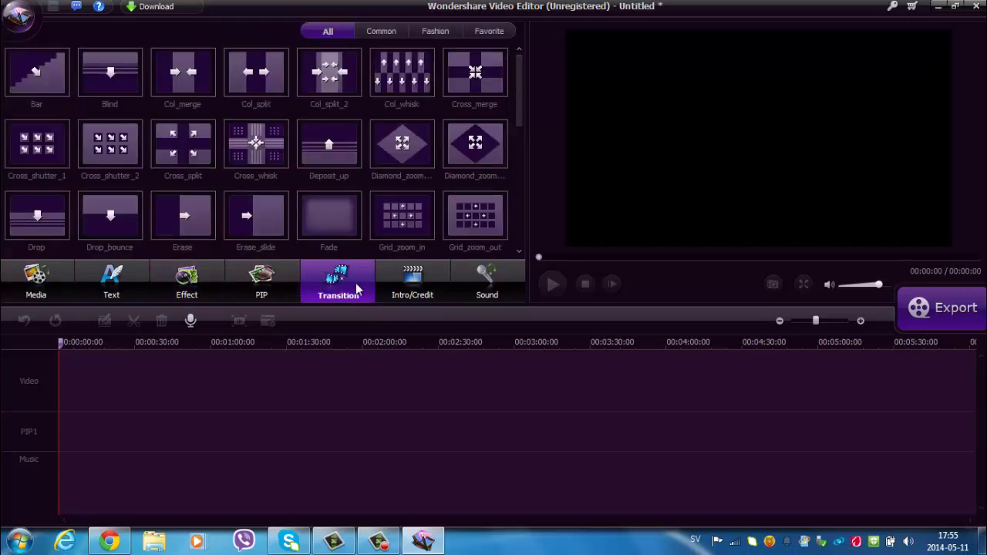
pyautogui.click(487, 299)
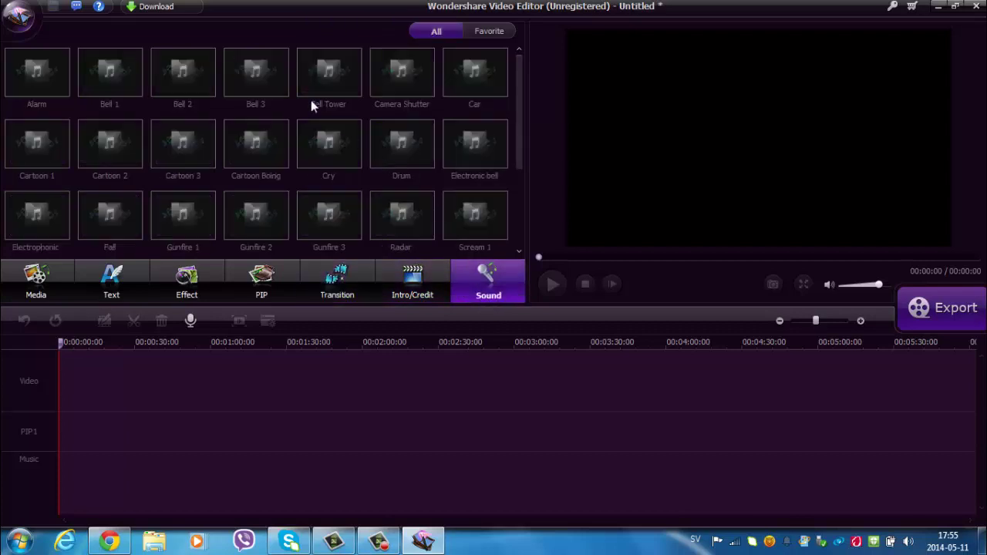
# - Import the video DSCF1597 from the Exempelbilder folder of the Bilder library into the User's Album
pyautogui.click(55, 284)
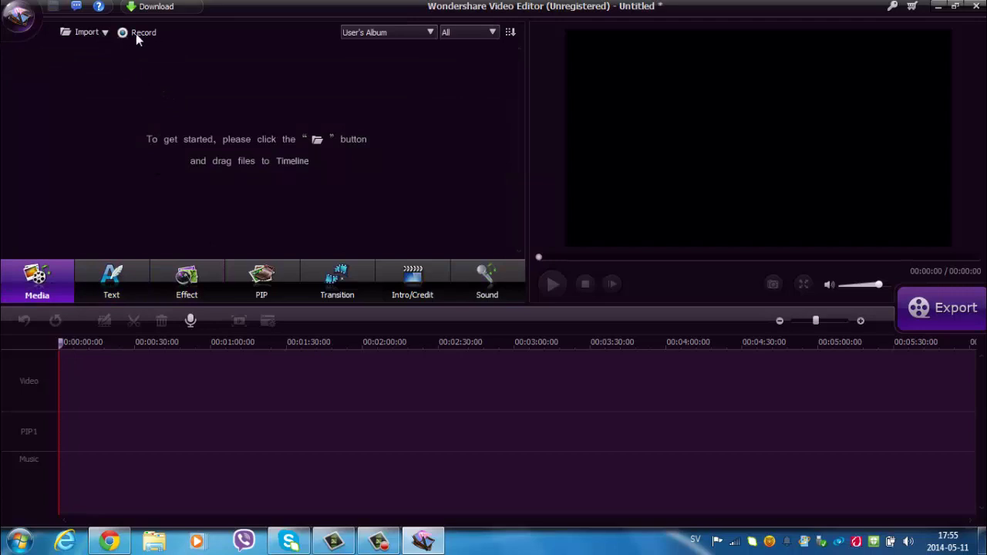
pyautogui.click(81, 32)
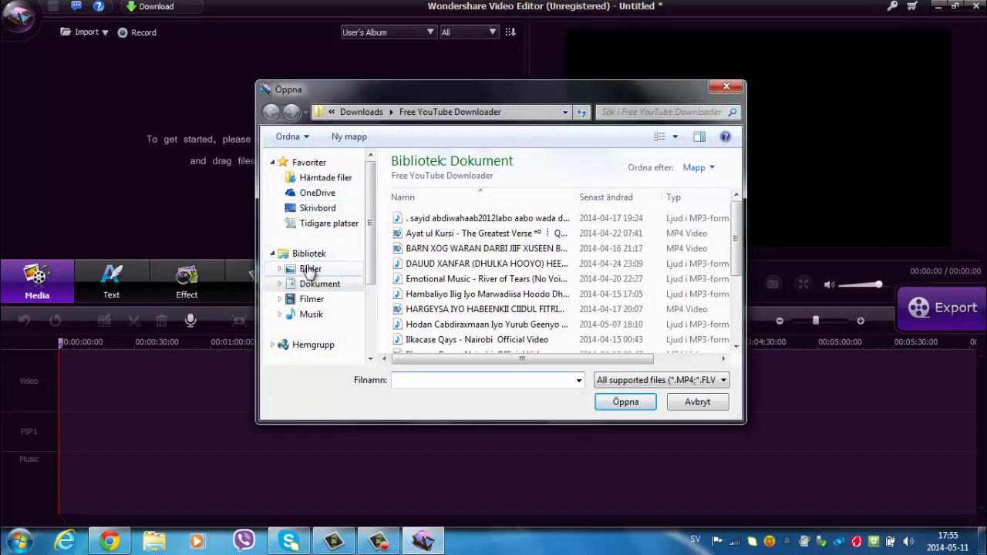
pyautogui.click(310, 269)
pyautogui.moveTo(739, 261); pyautogui.dragTo(727, 293)
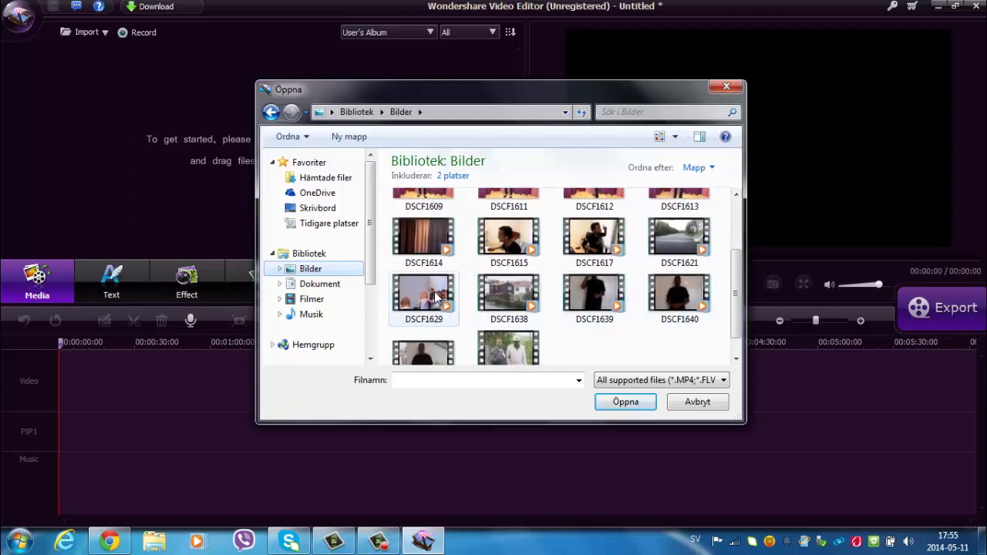
pyautogui.scroll(3, 725, 280)
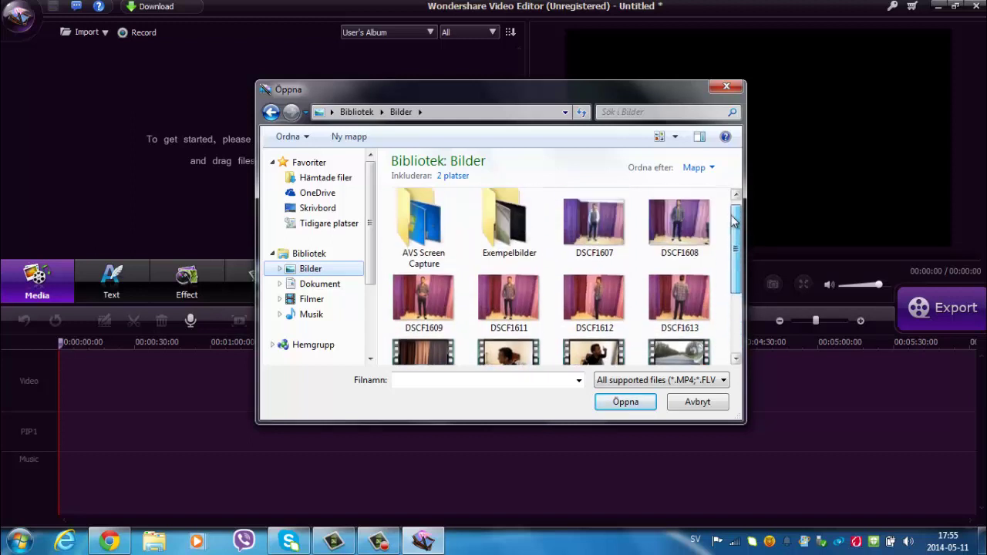
pyautogui.doubleClick(536, 239)
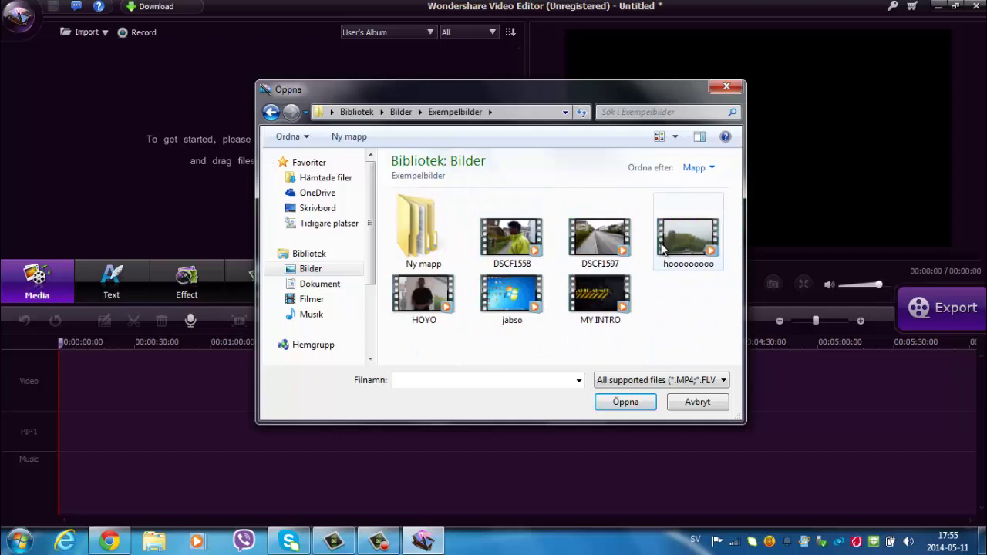
pyautogui.click(595, 244)
pyautogui.click(617, 411)
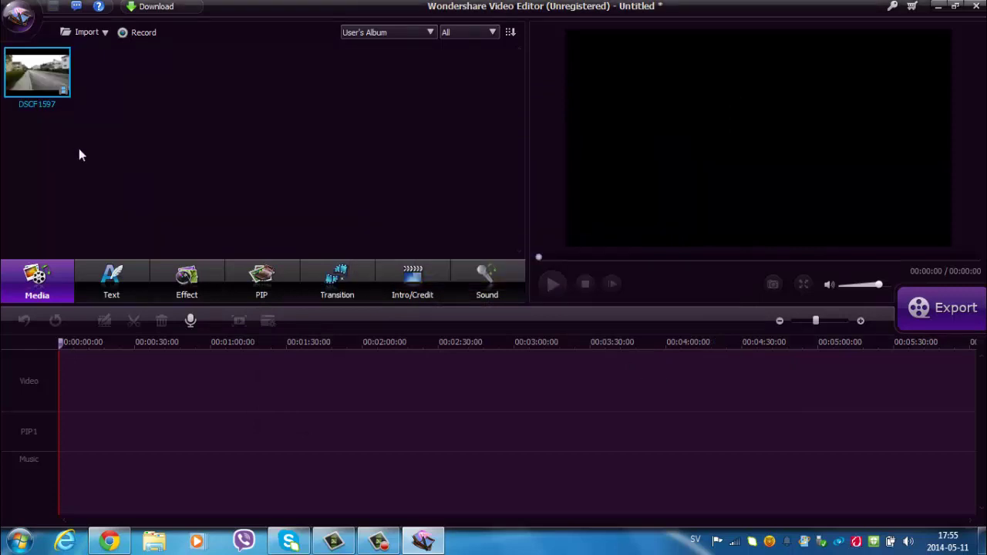
# - Play a few seconds of the imported DSCF1597 clip as a preview and pause it
pyautogui.click(42, 61)
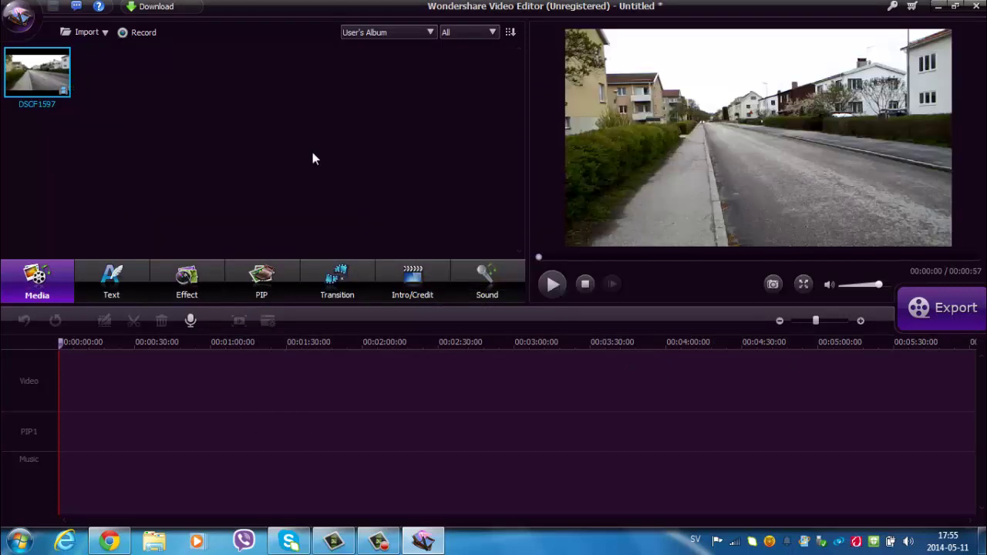
pyautogui.click(552, 285)
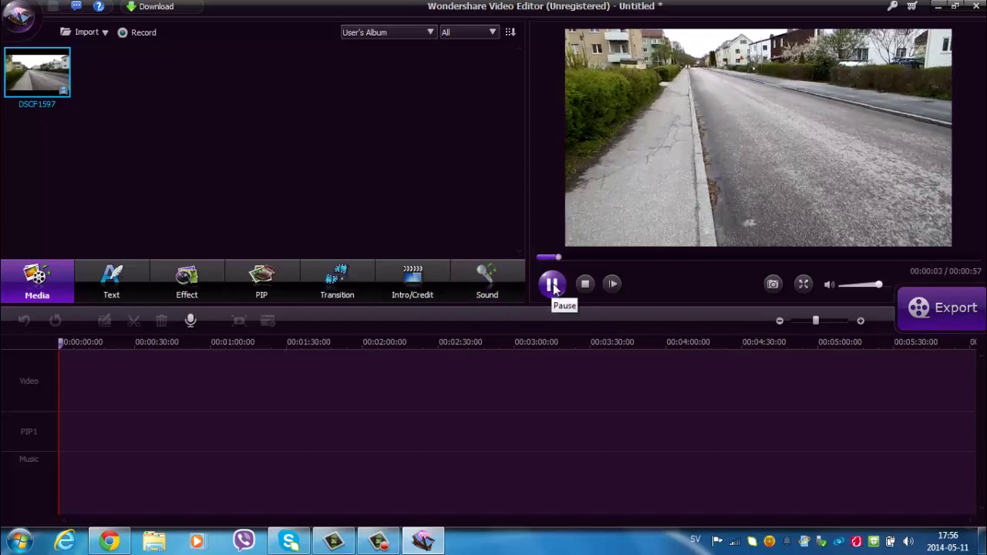
pyautogui.click(552, 285)
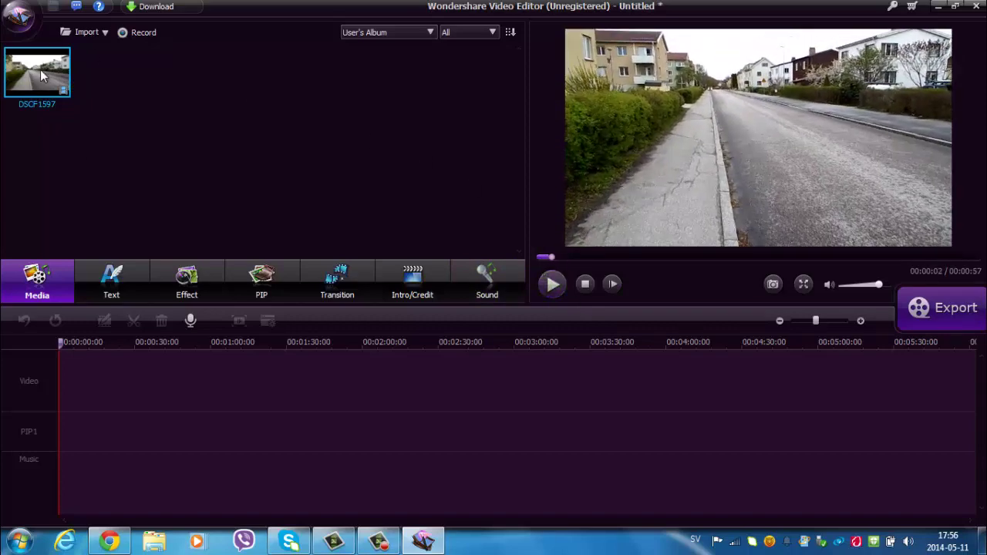
# - Place the DSCF1597 clip at the start of the timeline's Video track
pyautogui.moveTo(40, 69); pyautogui.dragTo(45, 87)
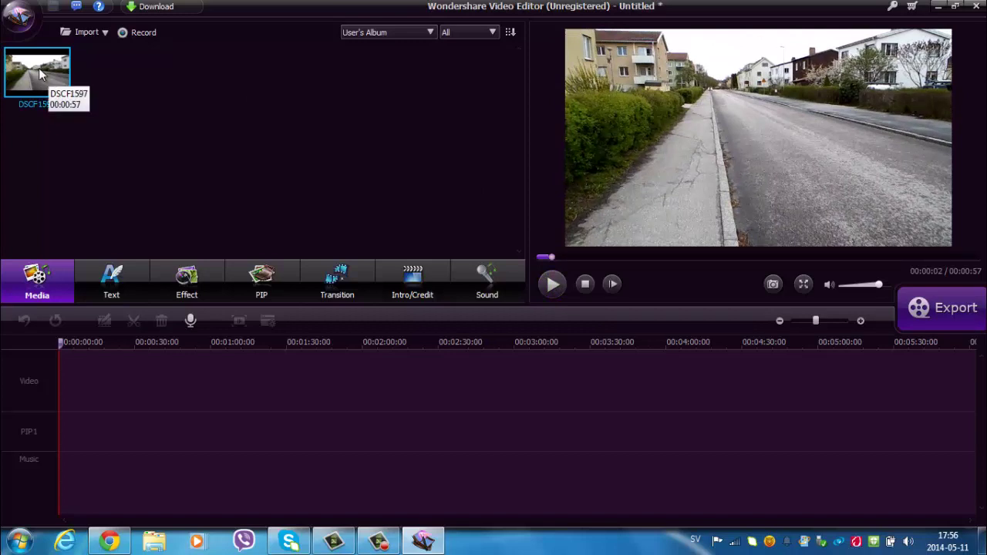
pyautogui.moveTo(32, 68); pyautogui.dragTo(46, 121)
pyautogui.moveTo(81, 242); pyautogui.dragTo(109, 333)
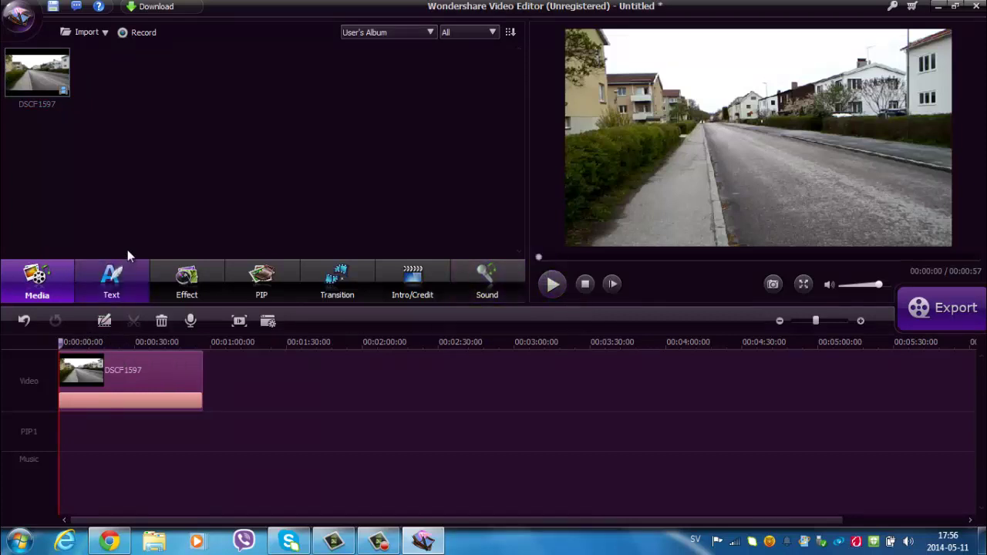
# - Add the Particle 1 effect beneath the DSCF1597 clip and stretch it over the clip's full length
pyautogui.click(190, 297)
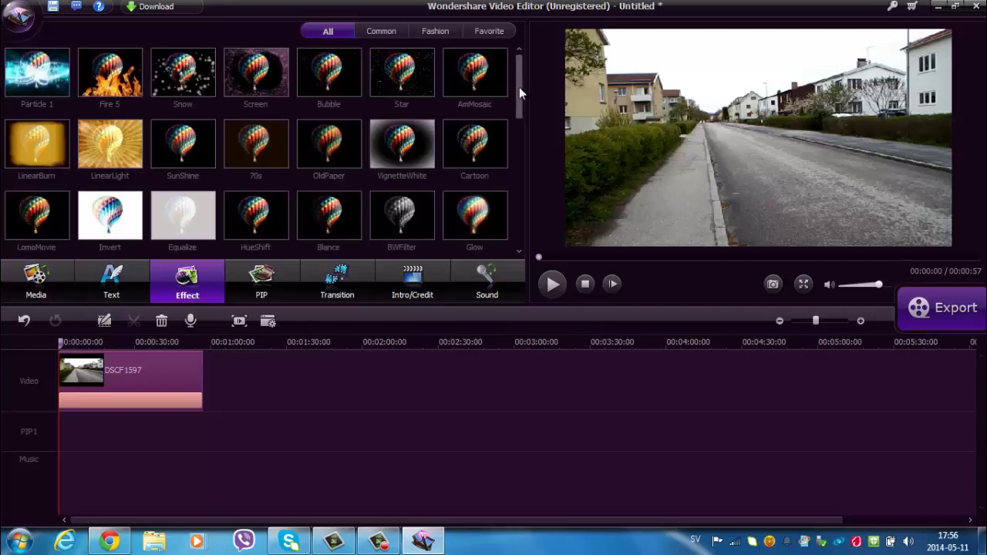
pyautogui.scroll(-1, 519, 88)
pyautogui.scroll(1, 516, 88)
pyautogui.moveTo(34, 87); pyautogui.dragTo(130, 424)
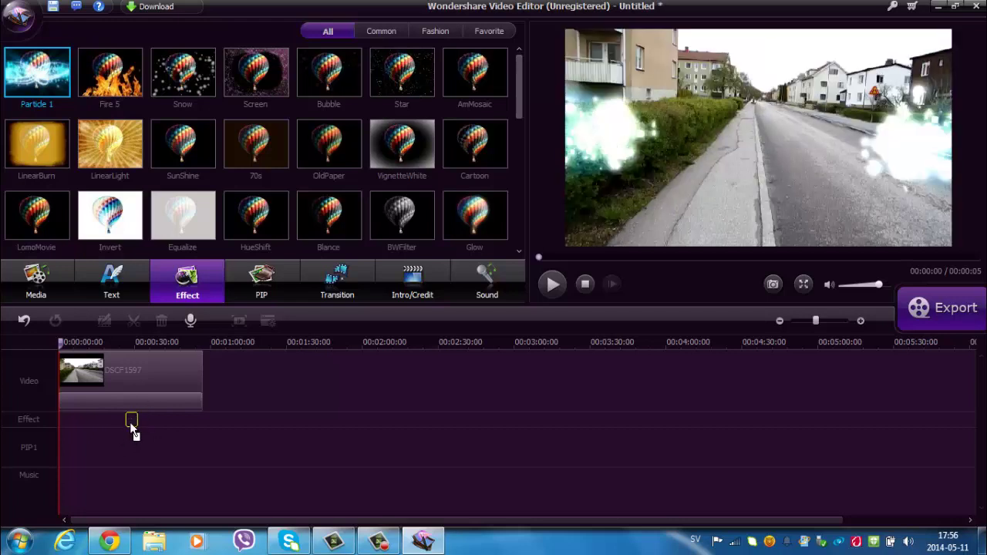
pyautogui.click(133, 421)
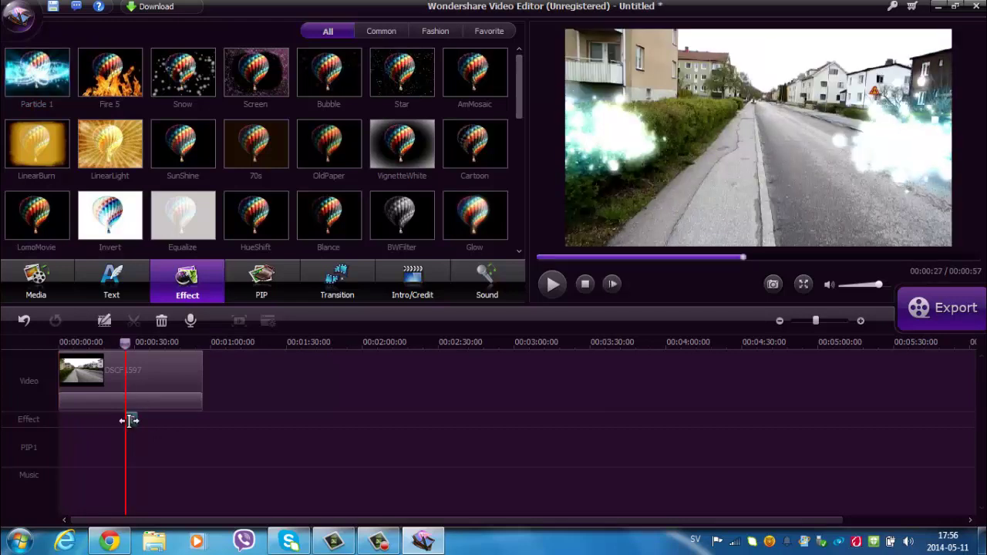
pyautogui.moveTo(128, 421); pyautogui.dragTo(62, 422)
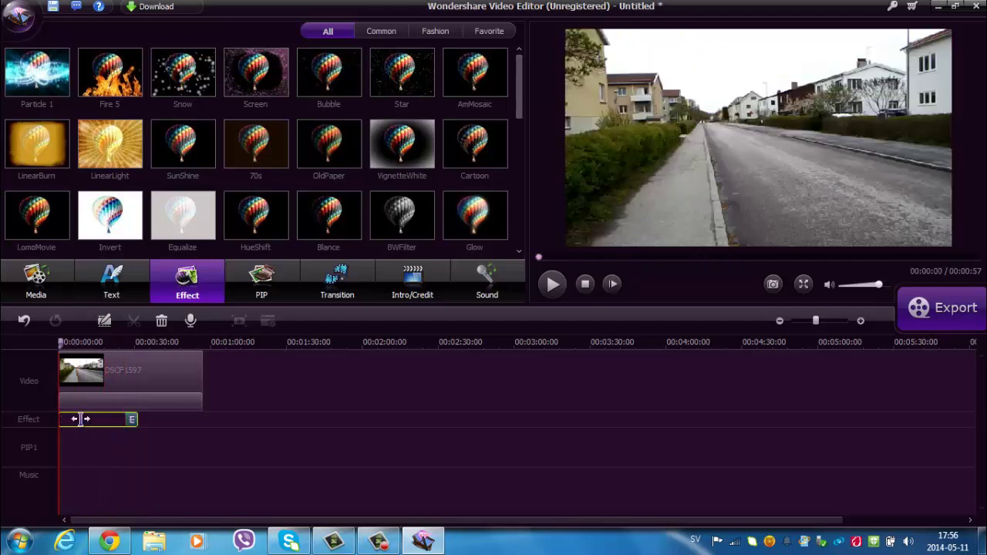
pyautogui.moveTo(140, 422); pyautogui.dragTo(209, 428)
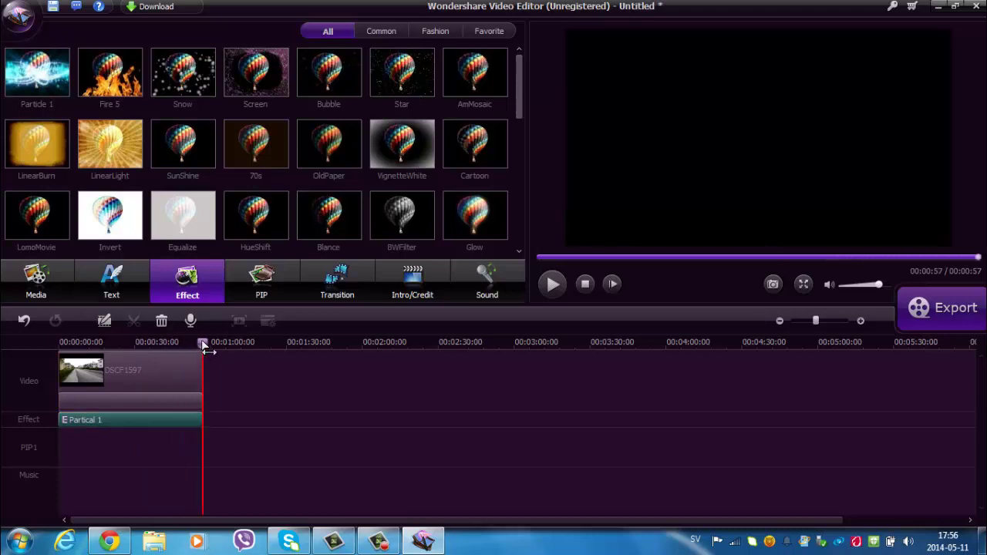
# - Preview the Particle 1 effect from the start of the timeline and shorten it to end at about 00:00:25
pyautogui.moveTo(209, 350); pyautogui.dragTo(60, 345)
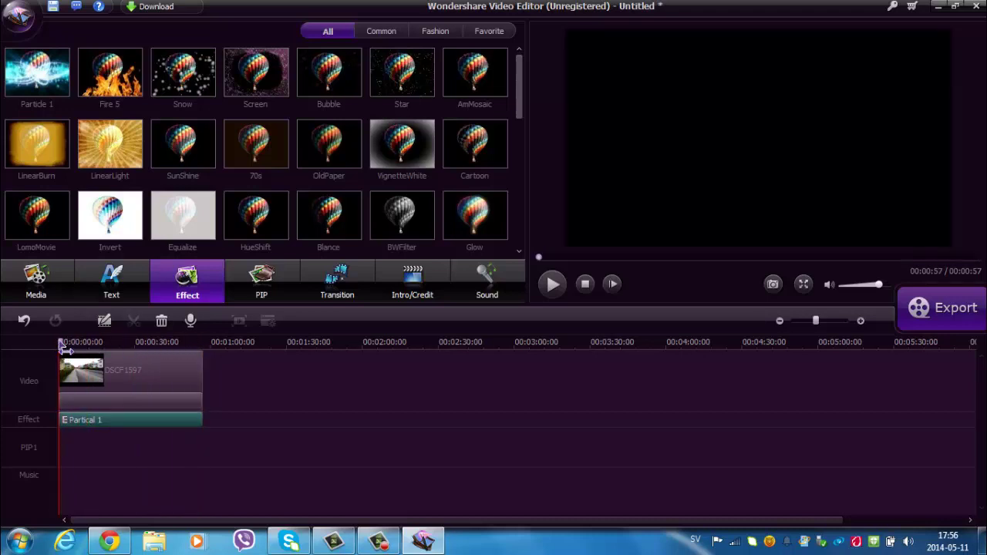
pyautogui.click(552, 284)
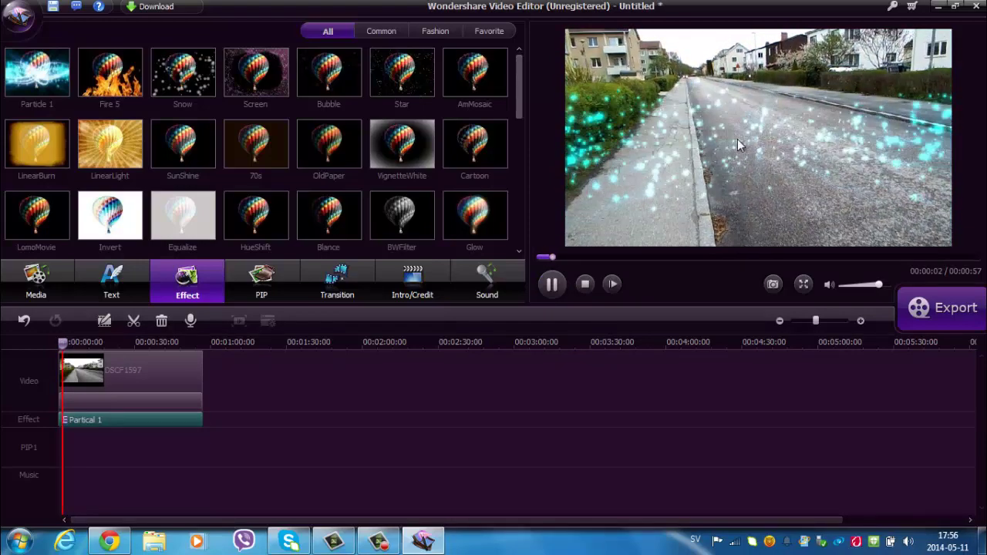
pyautogui.click(552, 284)
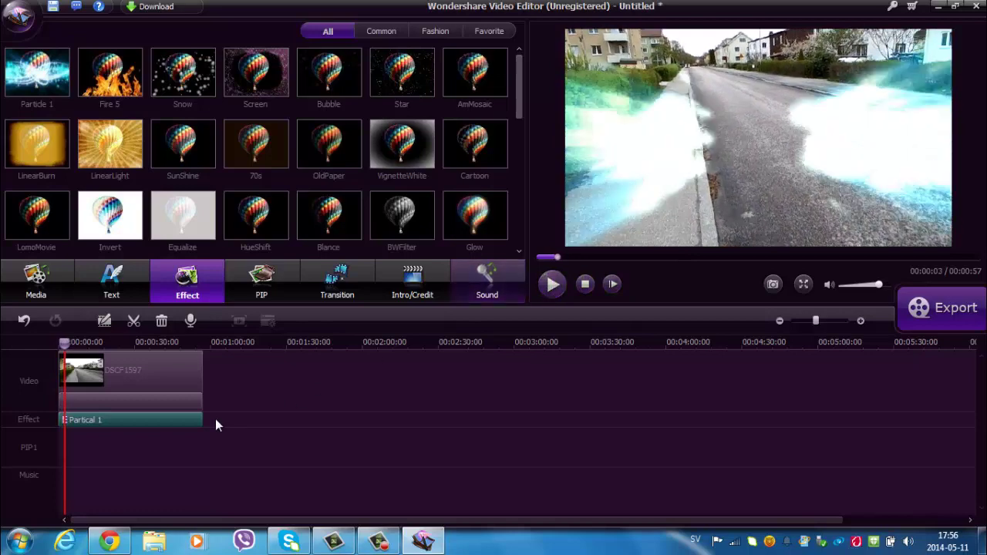
pyautogui.moveTo(195, 419); pyautogui.dragTo(121, 419)
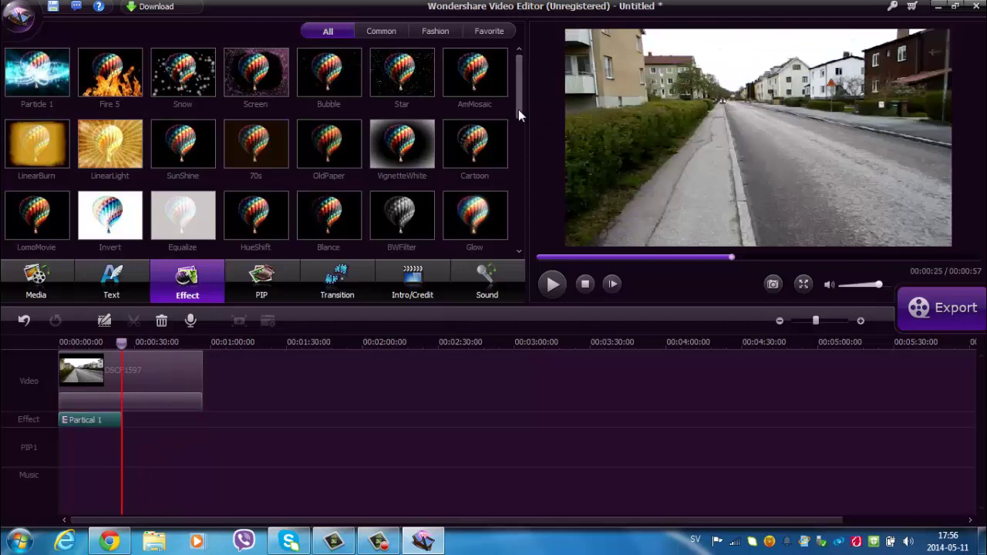
# - Add the TVWall effect directly after the Particle 1 effect and extend its end to about 00:00:34
pyautogui.moveTo(516, 111)
pyautogui.mouseDown()
pyautogui.moveTo(512, 228)
pyautogui.moveTo(527, 173)
pyautogui.mouseUp()
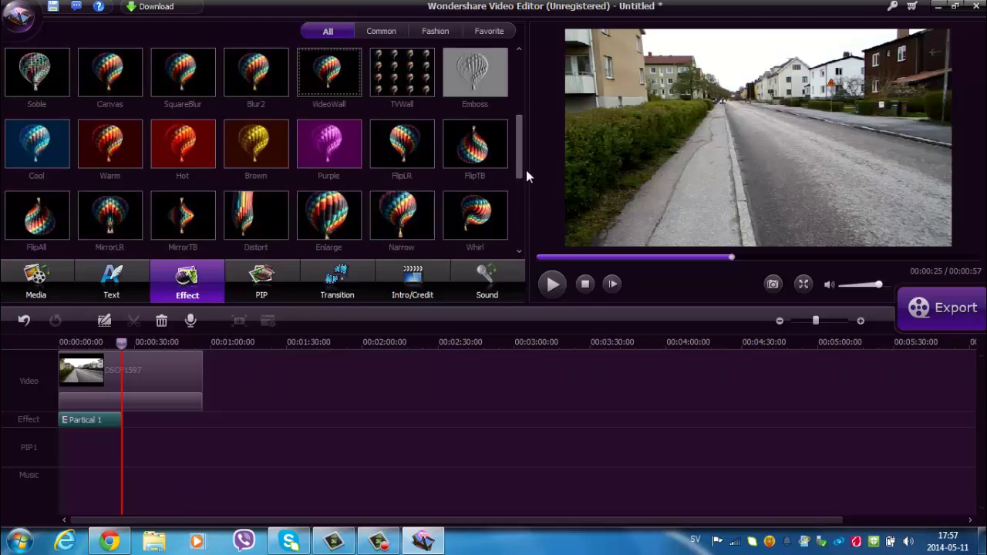
pyautogui.moveTo(409, 79); pyautogui.dragTo(152, 415)
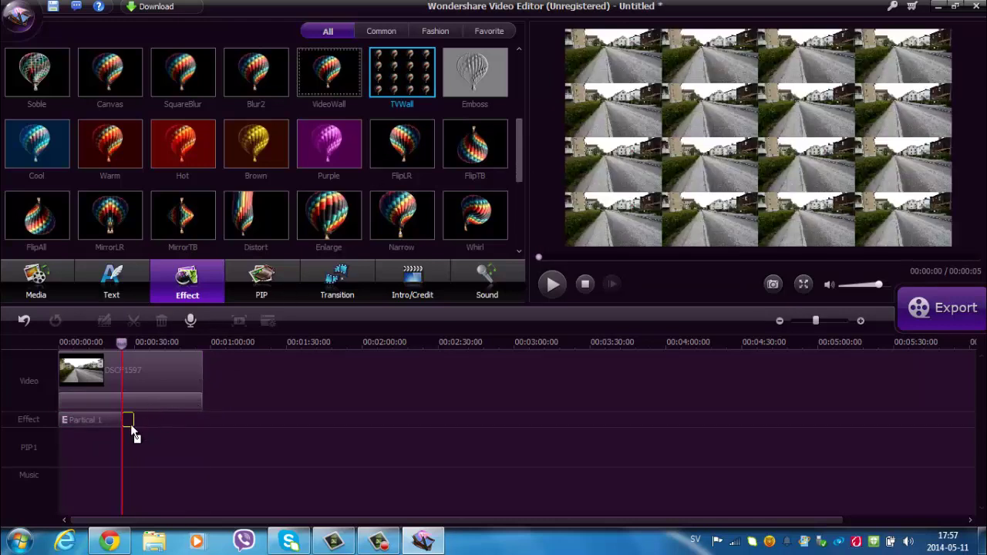
pyautogui.click(129, 424)
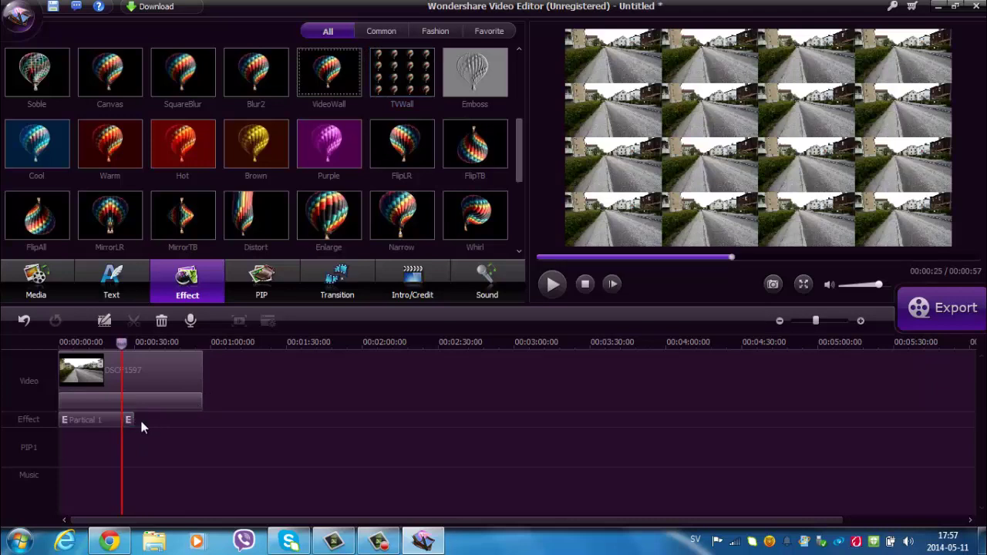
pyautogui.click(142, 421)
pyautogui.click(132, 419)
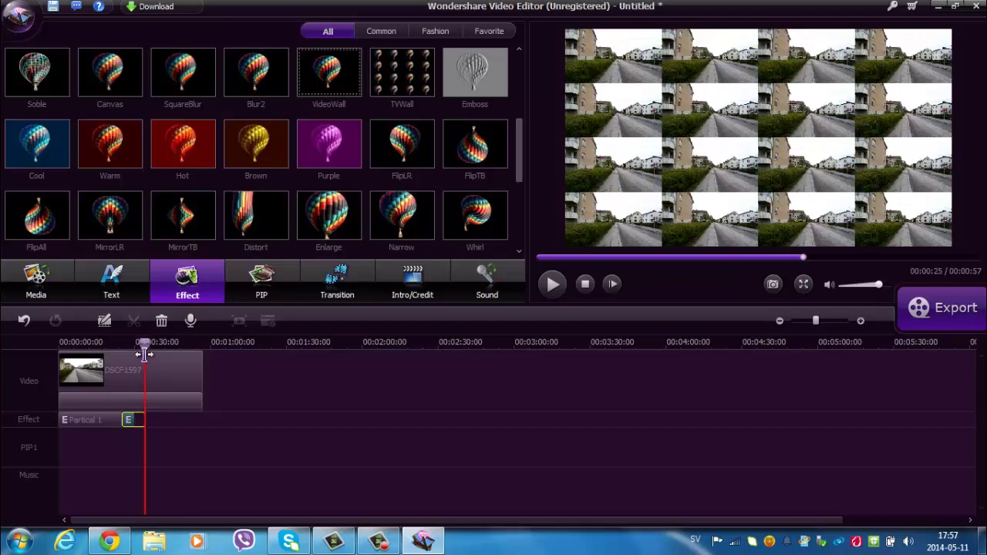
# - Preview the transition into the TVWall effect, starting playback shortly before the effect begins
pyautogui.click(145, 345)
pyautogui.moveTo(149, 352); pyautogui.dragTo(115, 347)
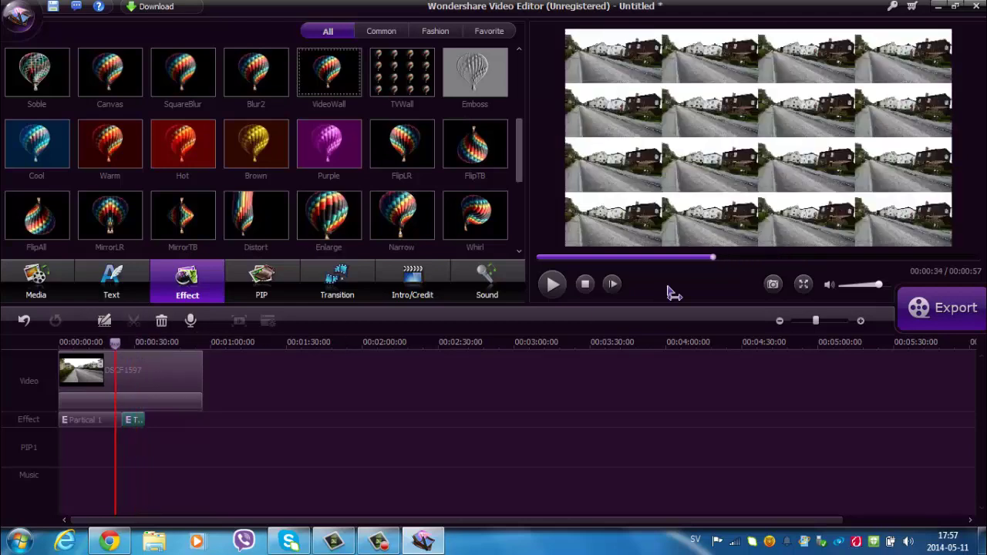
pyautogui.click(553, 284)
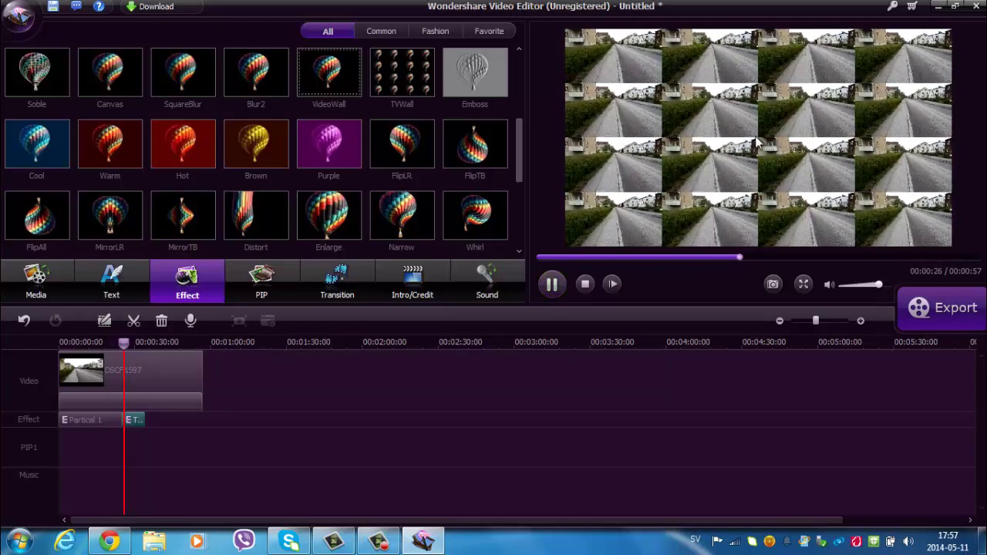
pyautogui.click(552, 283)
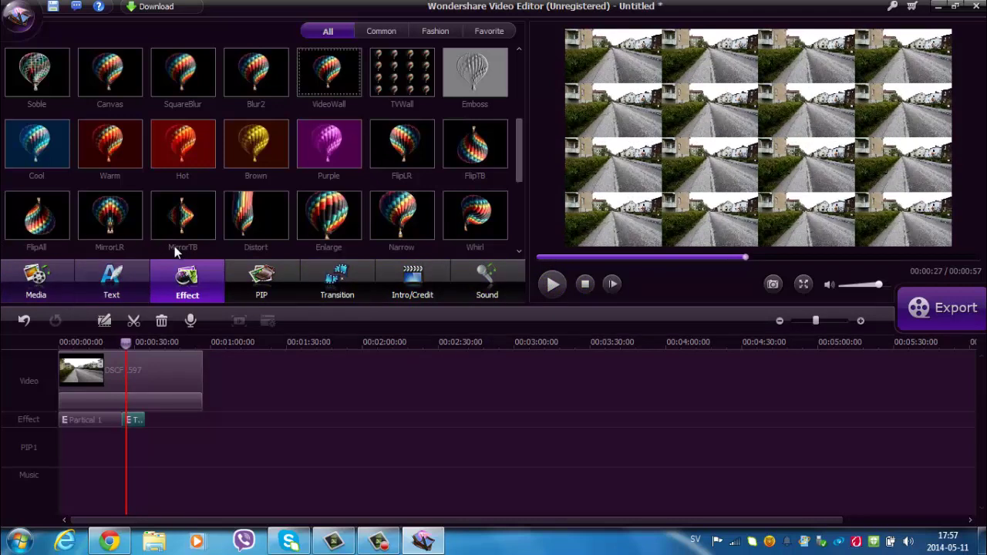
# - Browse the text styles and place the Pixie Dust title at the start of the timeline
pyautogui.click(113, 290)
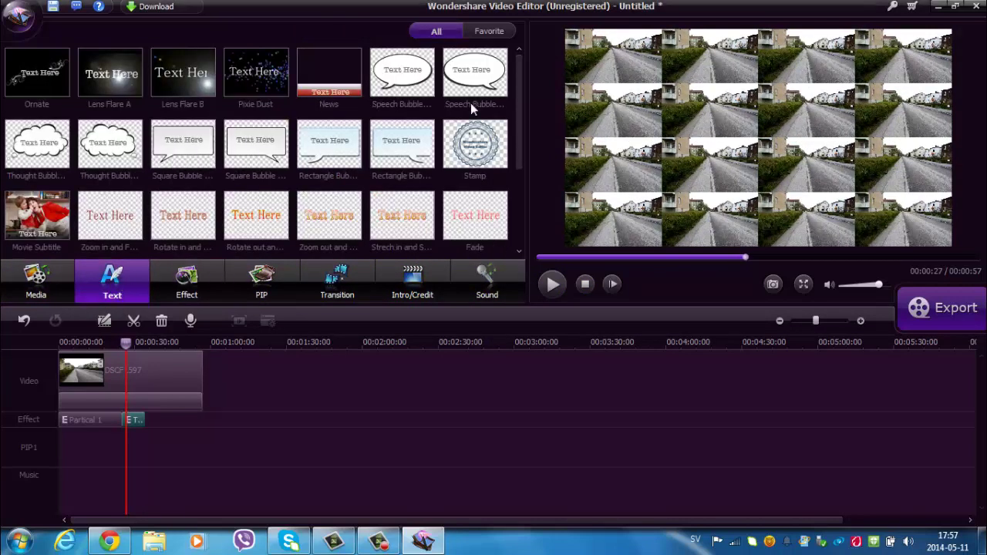
pyautogui.moveTo(518, 97); pyautogui.dragTo(518, 120)
pyautogui.scroll(-1, 509, 170)
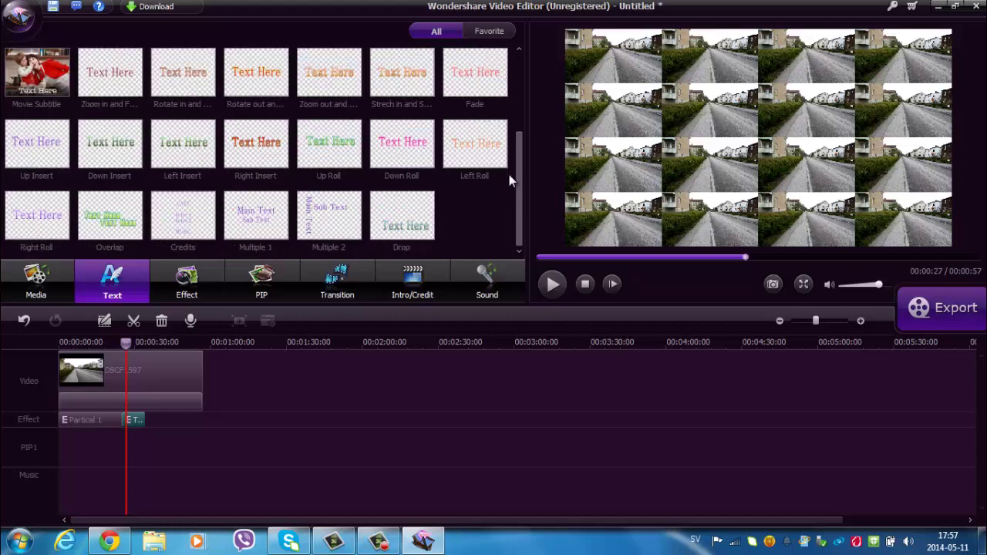
pyautogui.scroll(2, 516, 114)
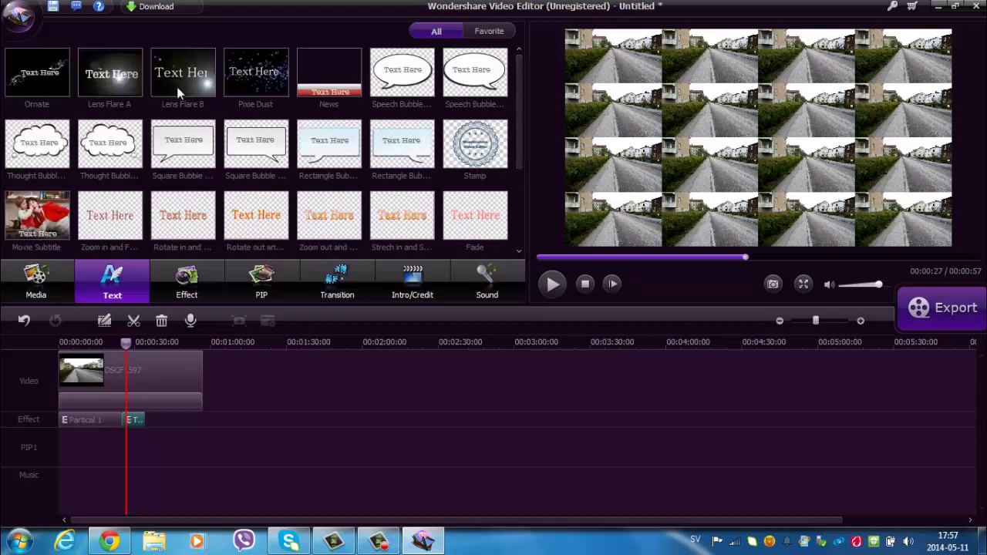
pyautogui.click(87, 71)
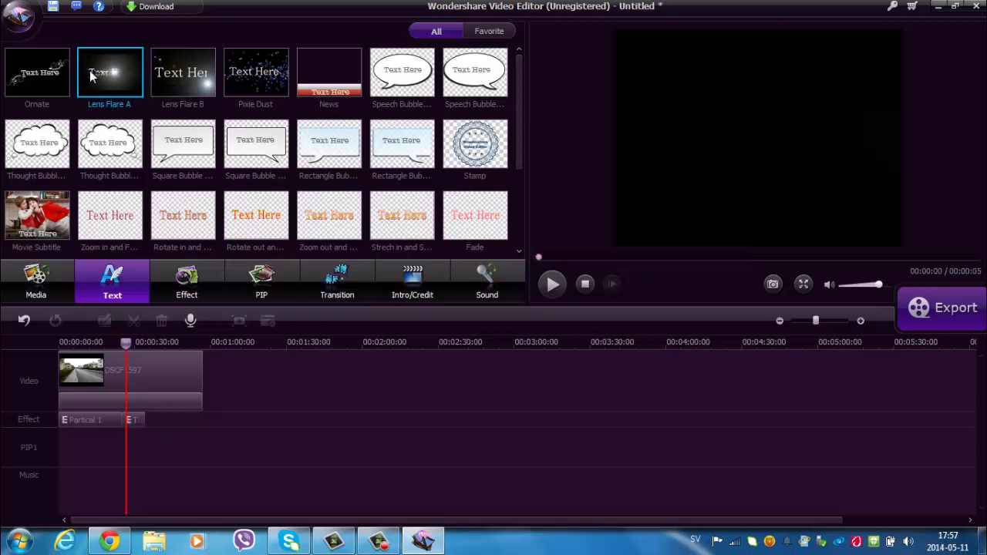
pyautogui.click(173, 74)
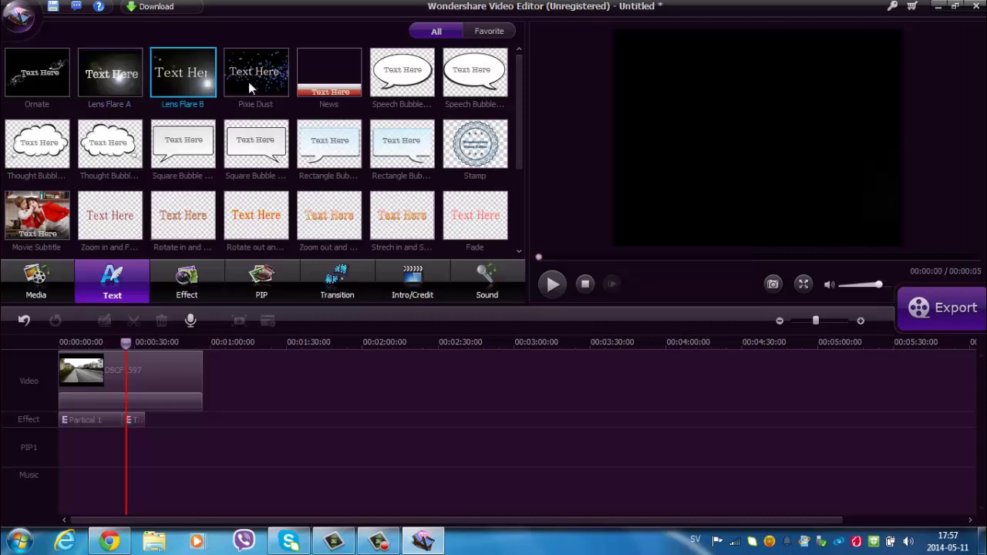
pyautogui.moveTo(253, 79); pyautogui.dragTo(67, 442)
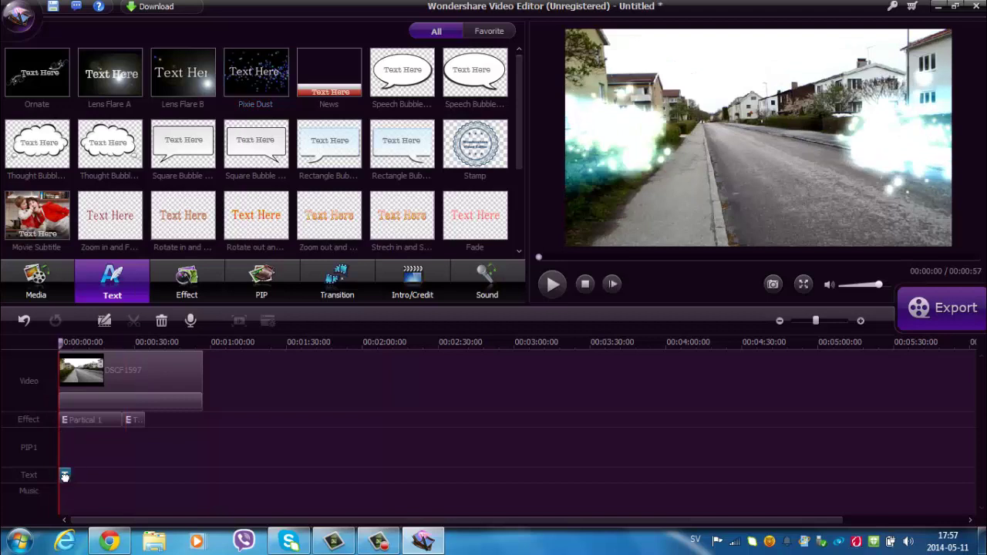
# - Replace the Pixie Dust title's placeholder text with the creator's name in capitals and shift the text towards the frame's left edge
pyautogui.doubleClick(65, 476)
pyautogui.moveTo(98, 61); pyautogui.dragTo(6, 48)
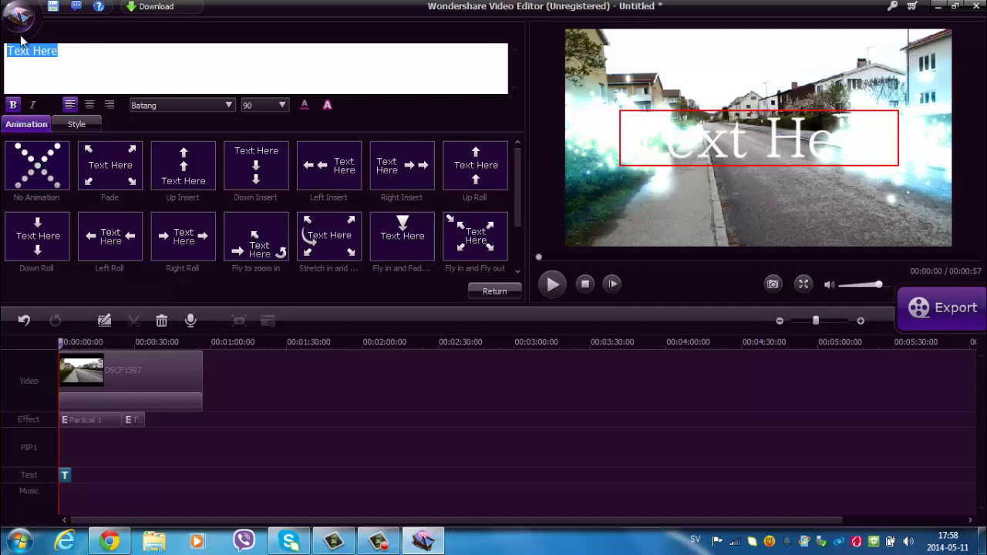
pyautogui.write('DIYAAR')
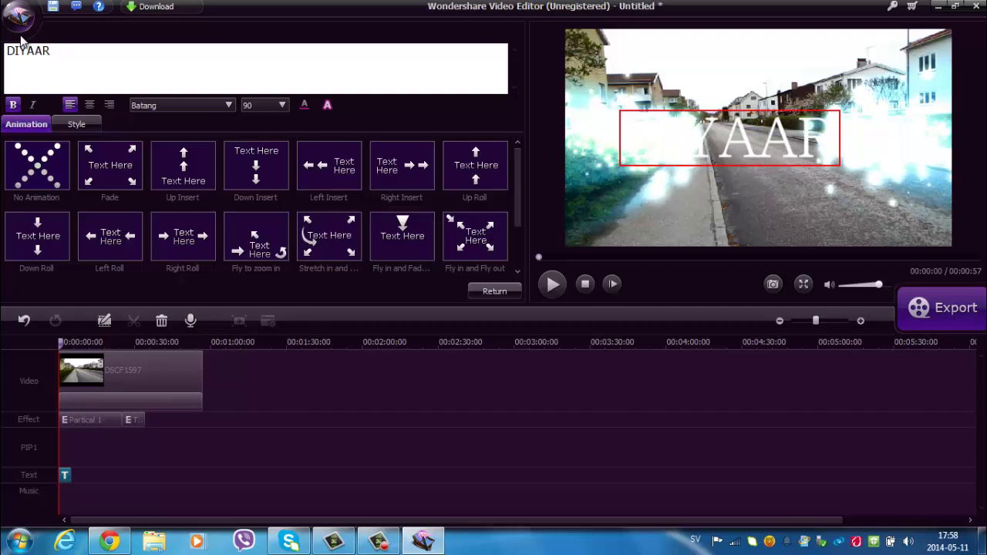
pyautogui.write('IYE MAAHIR')
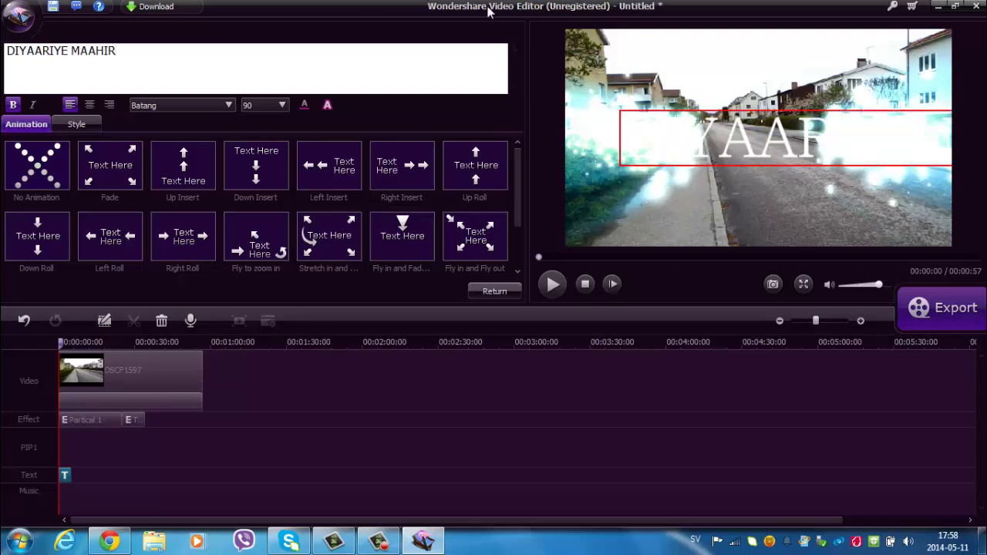
pyautogui.moveTo(733, 122); pyautogui.dragTo(677, 121)
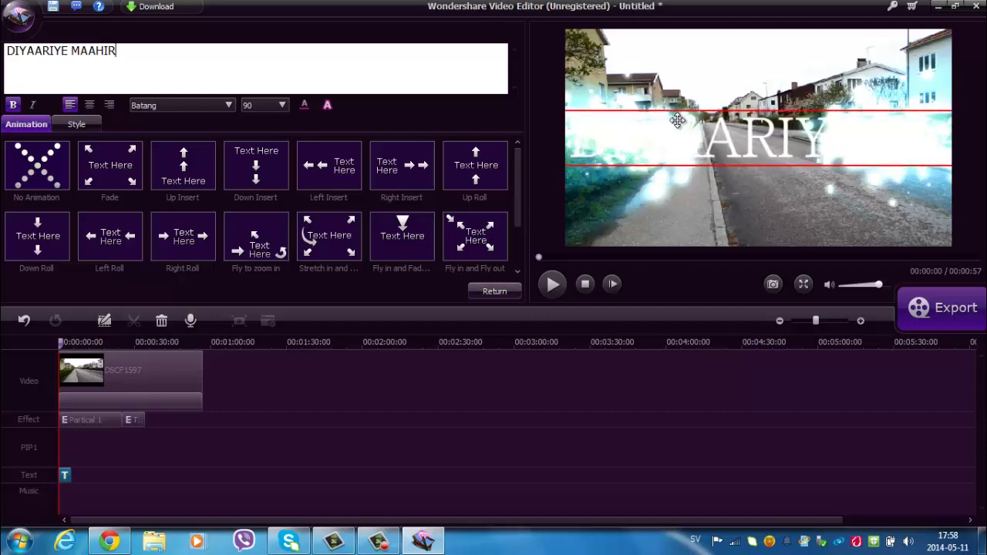
# - Format the title in red Bauhaus 93 at size 80 and reposition it across the middle of the frame
pyautogui.click(283, 105)
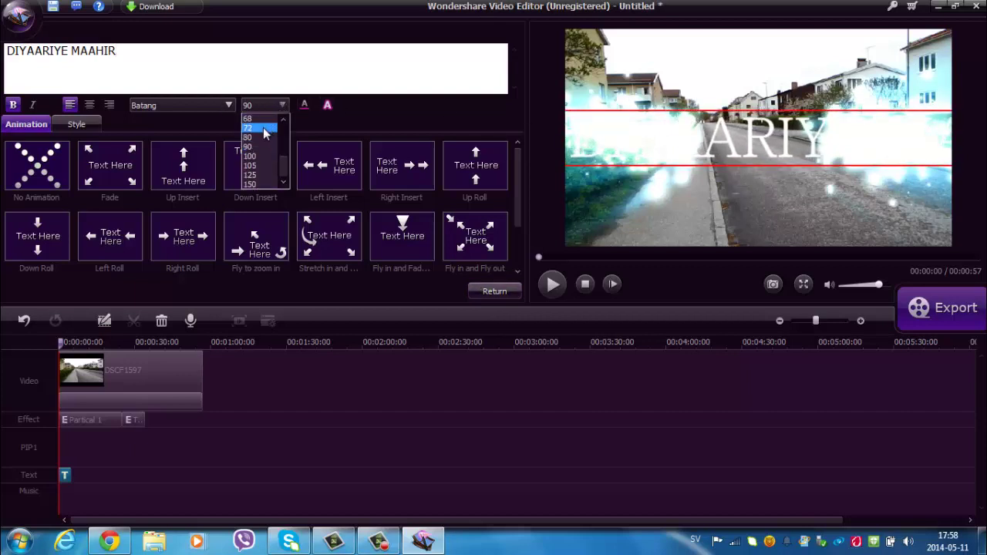
pyautogui.click(259, 136)
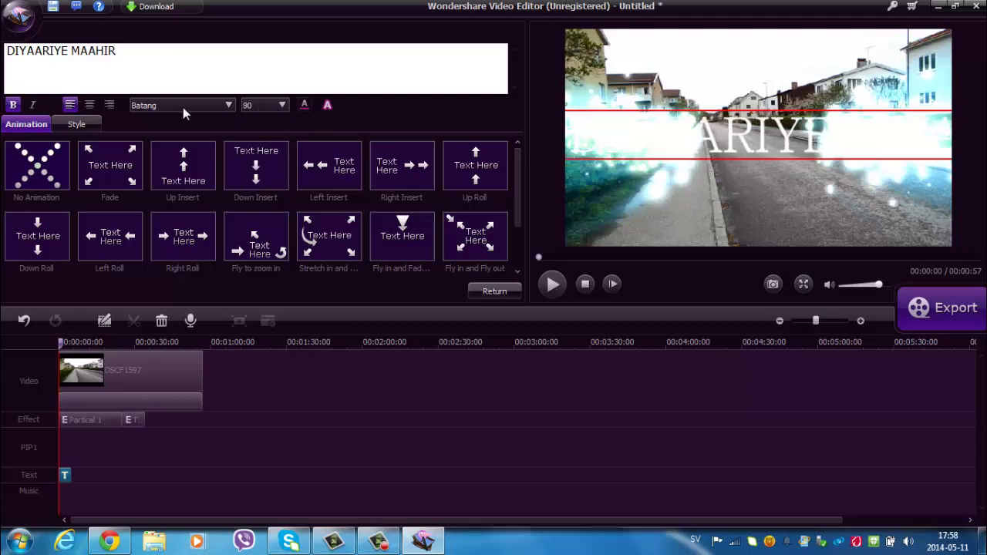
pyautogui.click(304, 106)
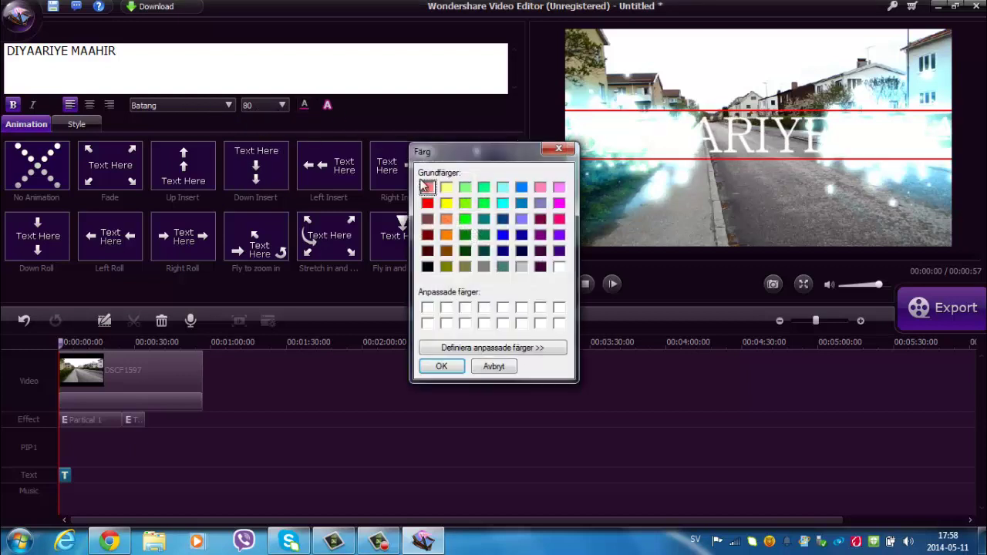
pyautogui.click(428, 203)
pyautogui.click(443, 366)
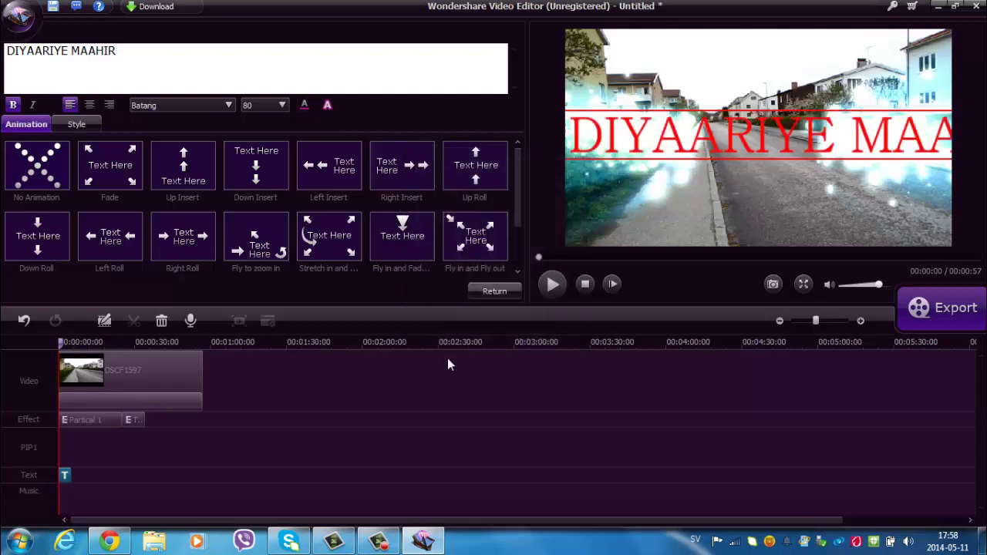
pyautogui.click(200, 111)
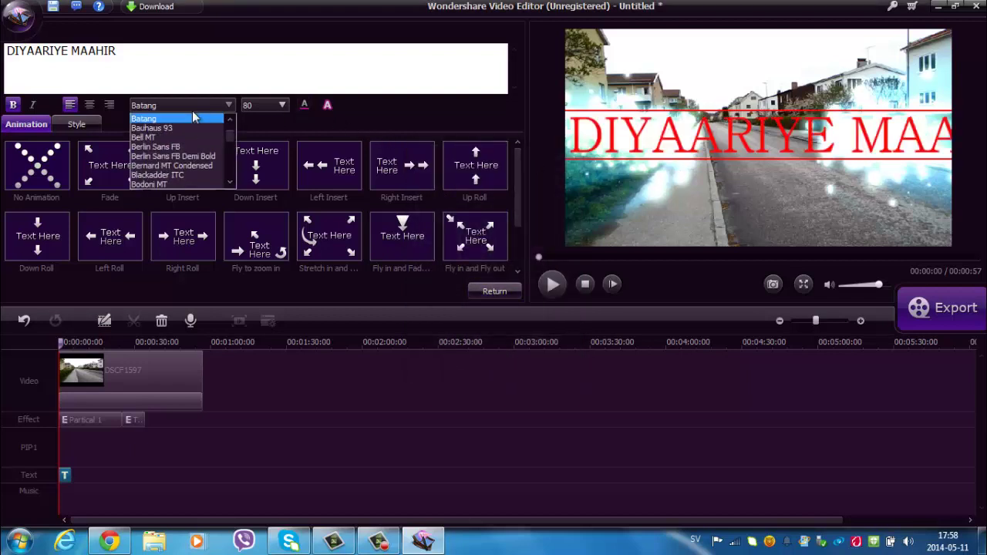
pyautogui.click(156, 130)
pyautogui.moveTo(750, 147); pyautogui.dragTo(764, 157)
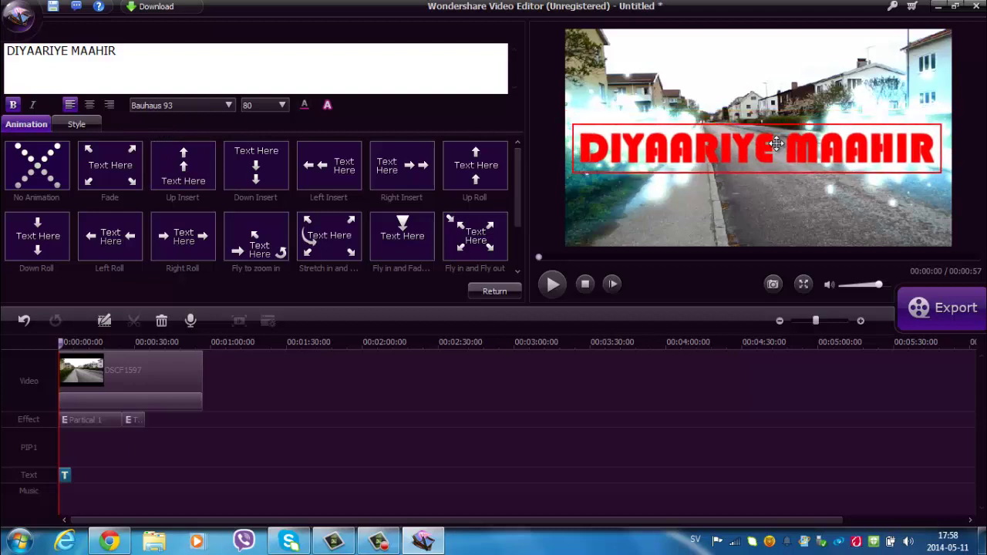
# - Extend the Pixie Dust title to the end of the DSCF1597 clip and preview it from the start
pyautogui.click(66, 478)
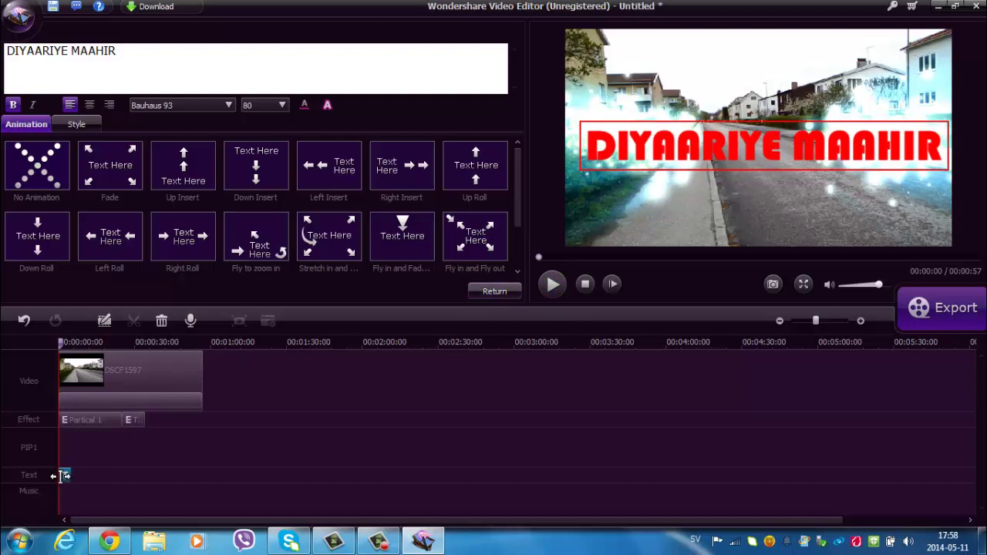
pyautogui.moveTo(66, 475); pyautogui.dragTo(203, 469)
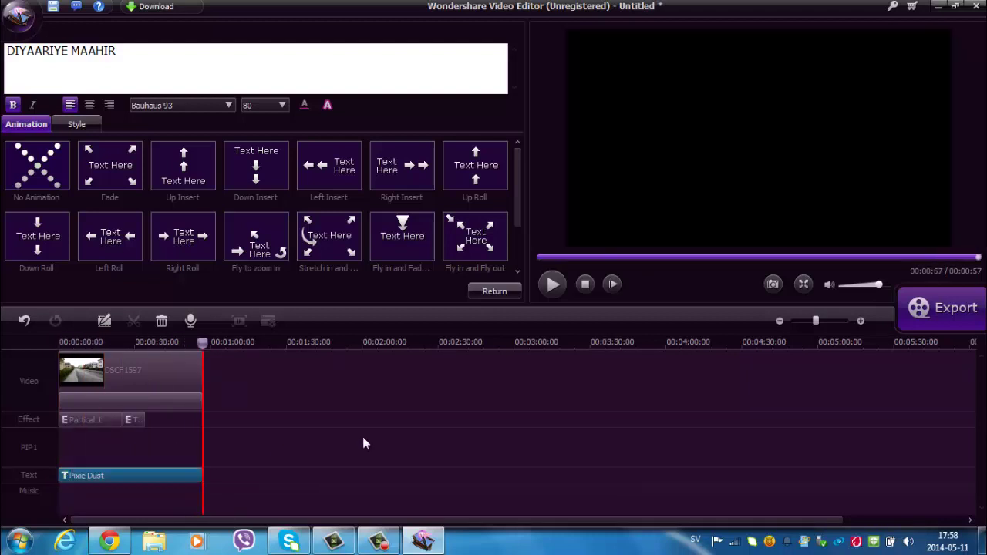
pyautogui.click(540, 259)
pyautogui.click(494, 292)
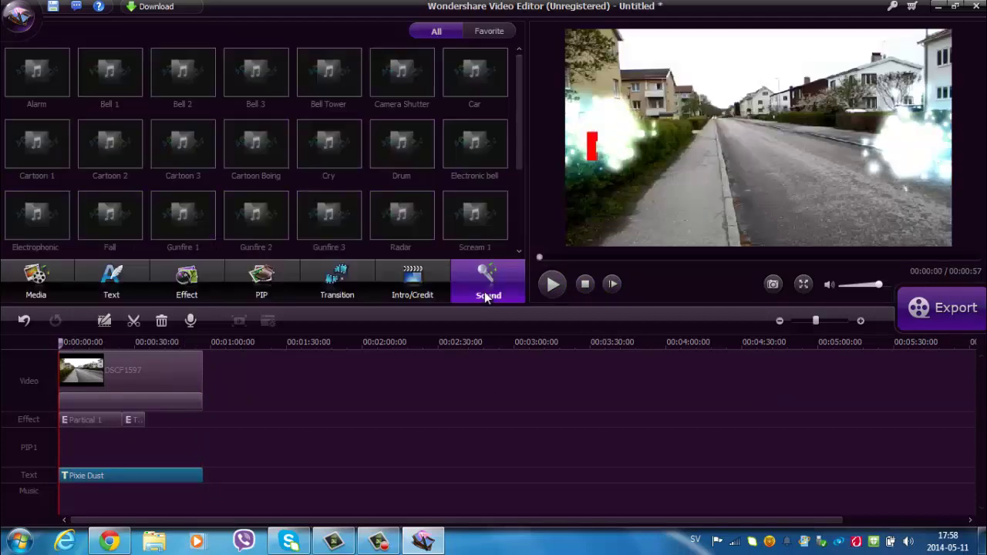
pyautogui.click(553, 284)
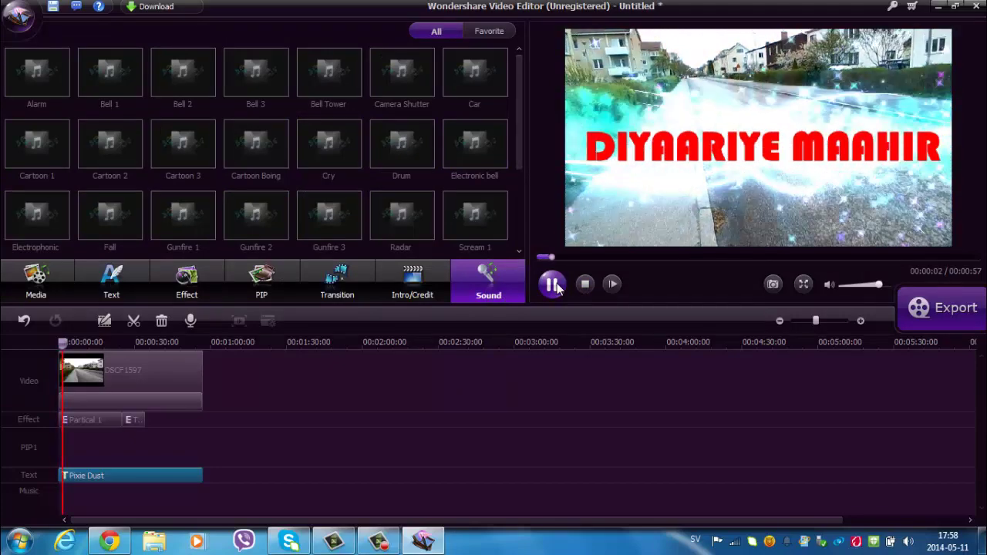
pyautogui.click(556, 284)
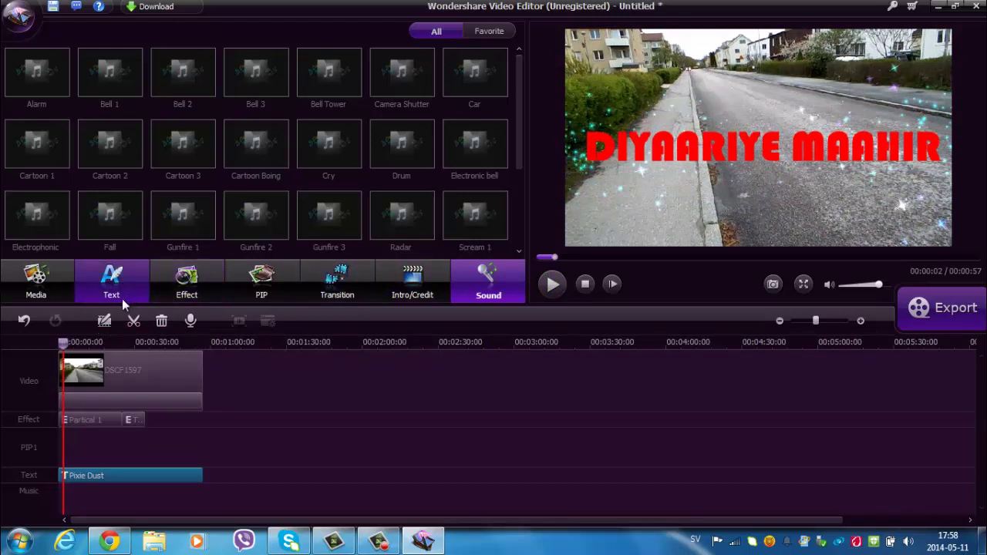
# - Import the DHULKA HOOYO MP3 song from the Free YouTube Downloader folder inside the documents library's Downloads folder
pyautogui.click(44, 287)
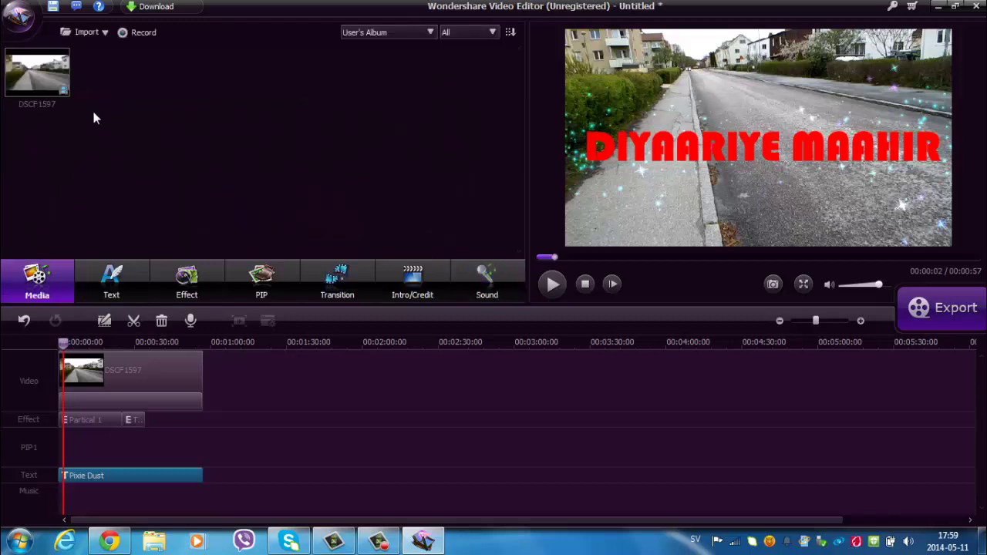
pyautogui.click(75, 33)
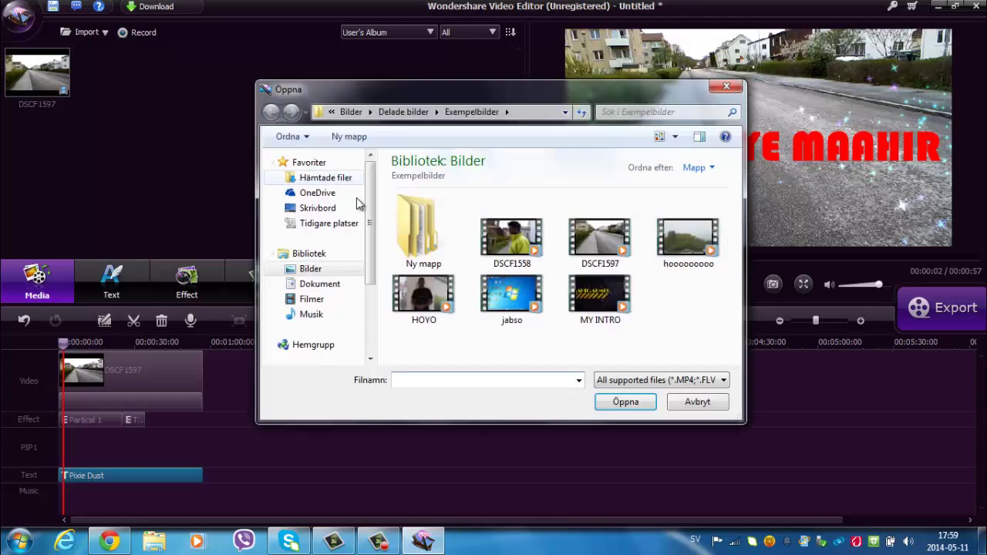
pyautogui.click(318, 257)
pyautogui.doubleClick(451, 253)
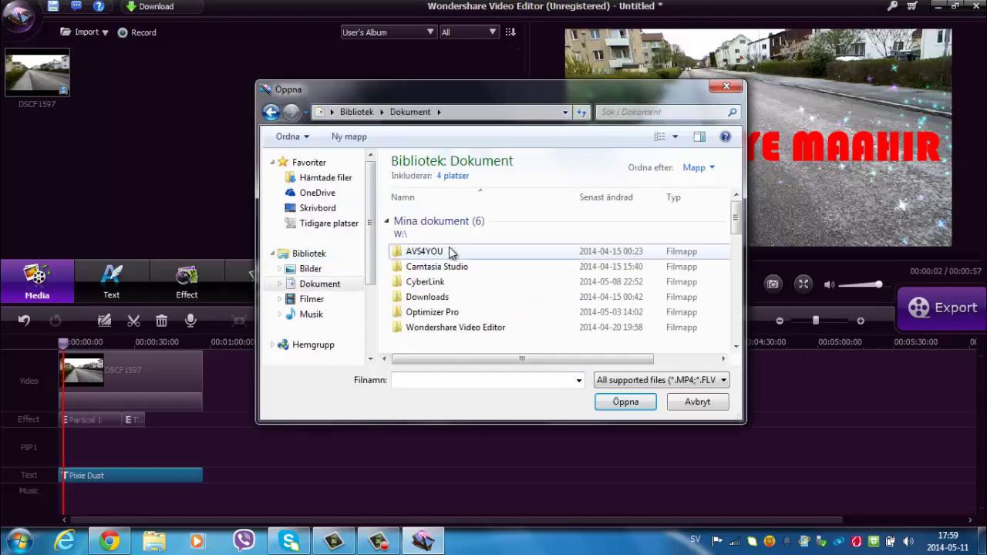
pyautogui.doubleClick(447, 300)
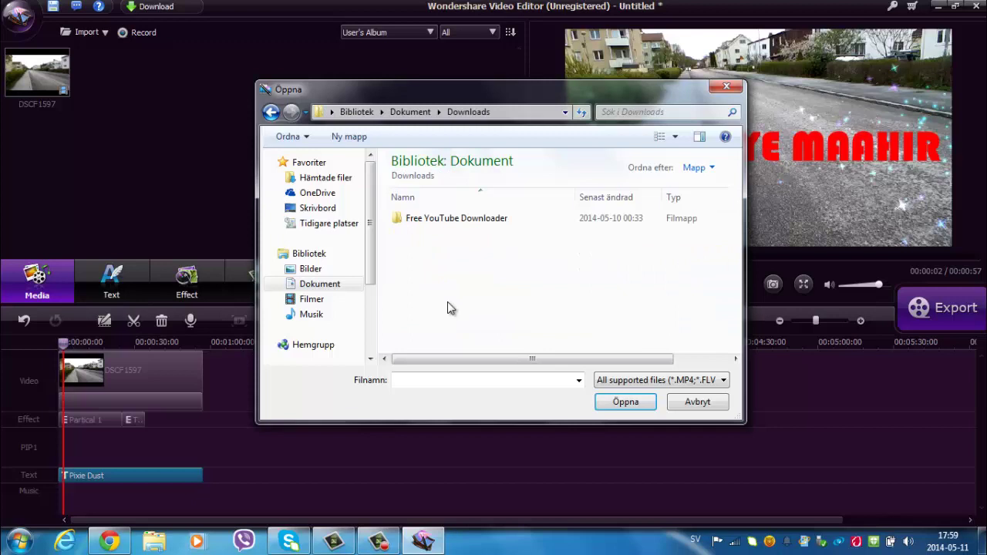
pyautogui.doubleClick(436, 223)
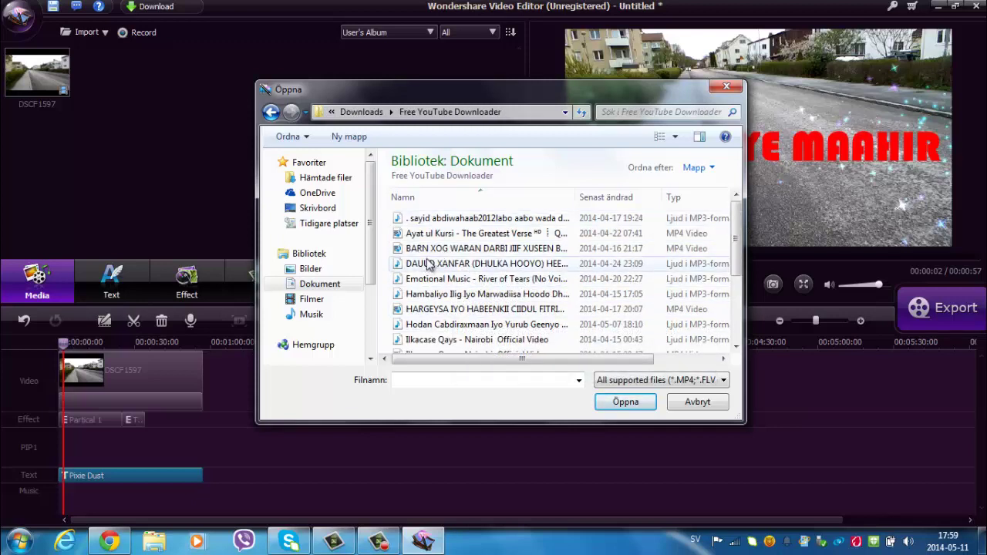
pyautogui.click(432, 268)
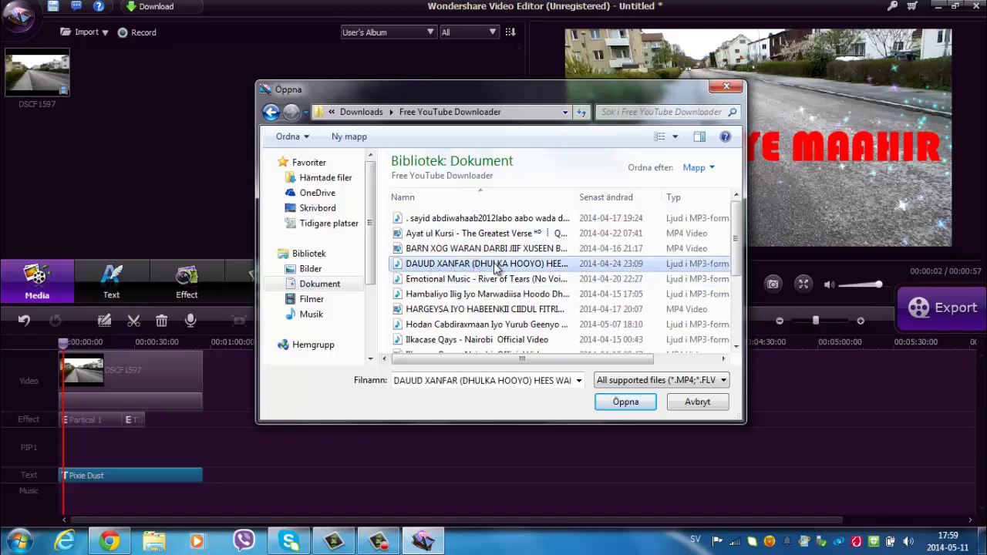
pyautogui.click(626, 402)
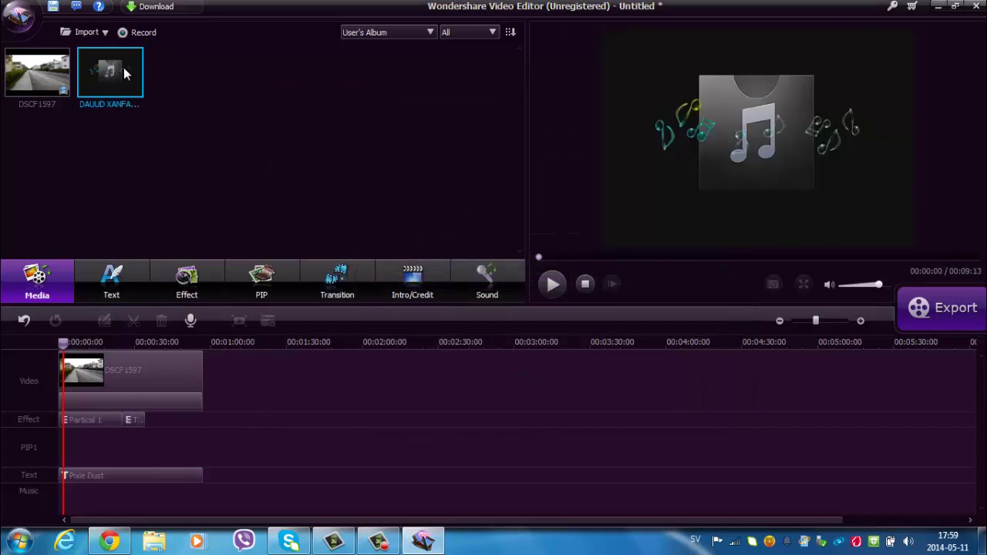
# - Place the imported song at the start of the Music track and briefly preview the movie with it
pyautogui.moveTo(124, 67); pyautogui.dragTo(33, 387)
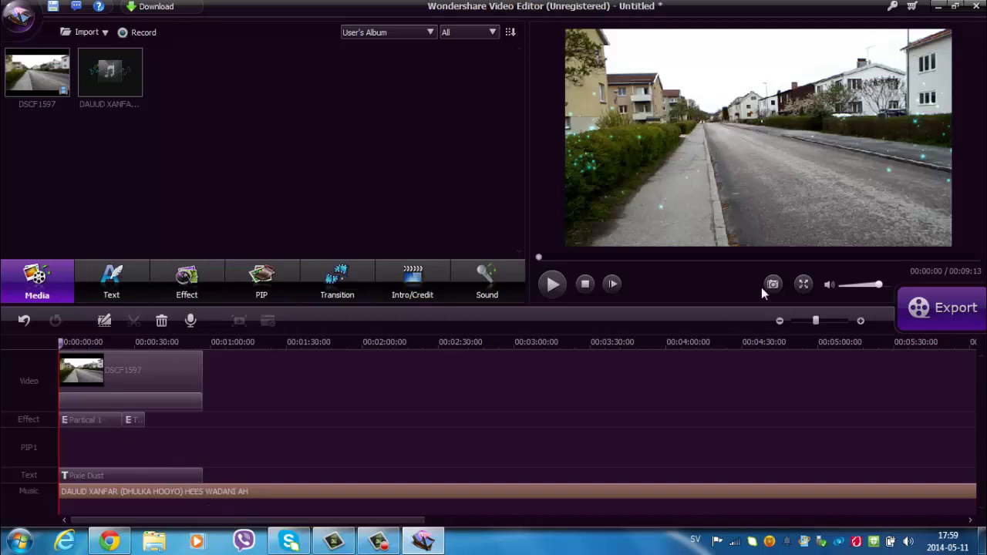
pyautogui.click(552, 285)
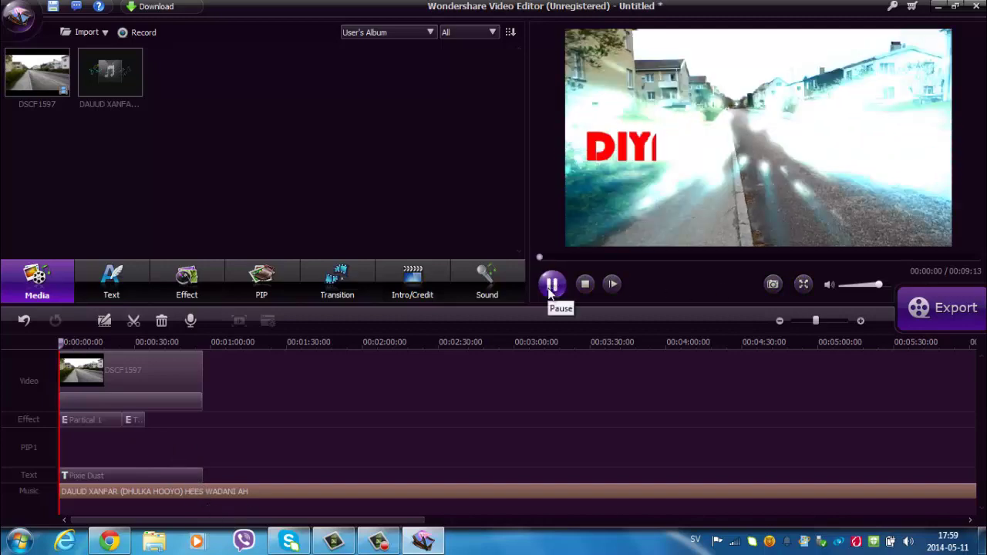
pyautogui.click(552, 285)
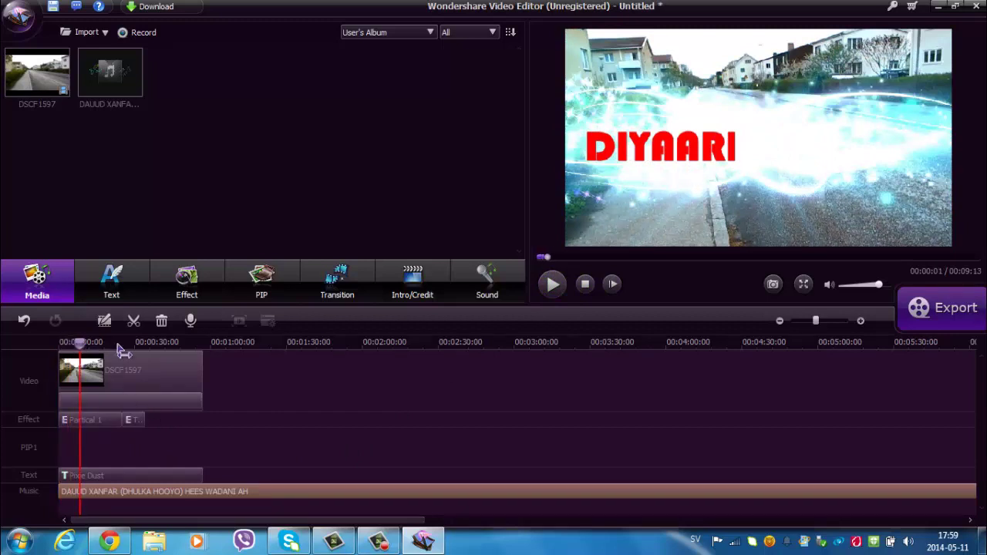
# - Split the song on the Music track at the end of the DSCF1597 clip and delete the remaining part
pyautogui.moveTo(119, 348); pyautogui.dragTo(206, 359)
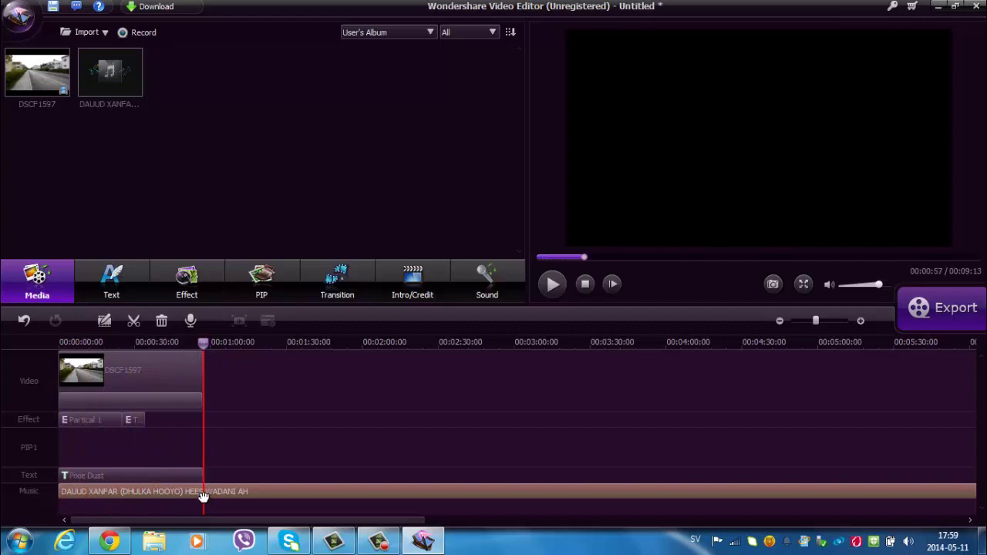
pyautogui.click(134, 322)
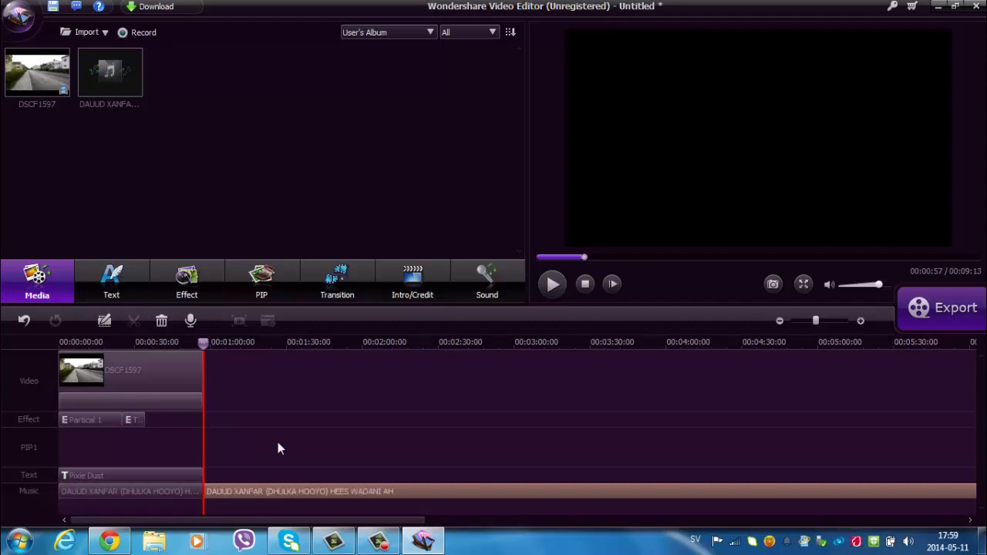
pyautogui.rightClick(255, 493)
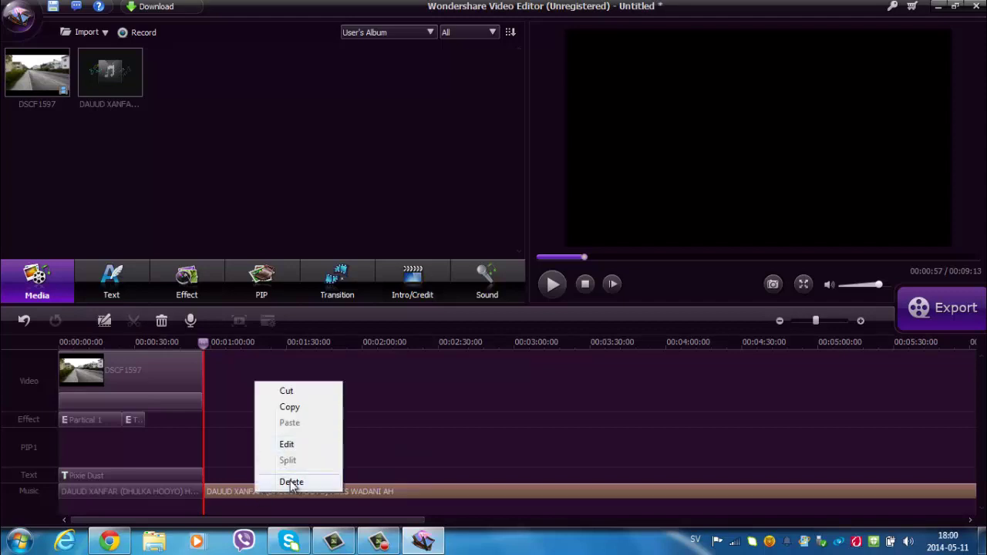
pyautogui.click(291, 483)
# - Preview the movie in full screen from the start, lowering the playback volume to about a third, then pause and exit full screen
pyautogui.moveTo(205, 347); pyautogui.dragTo(62, 347)
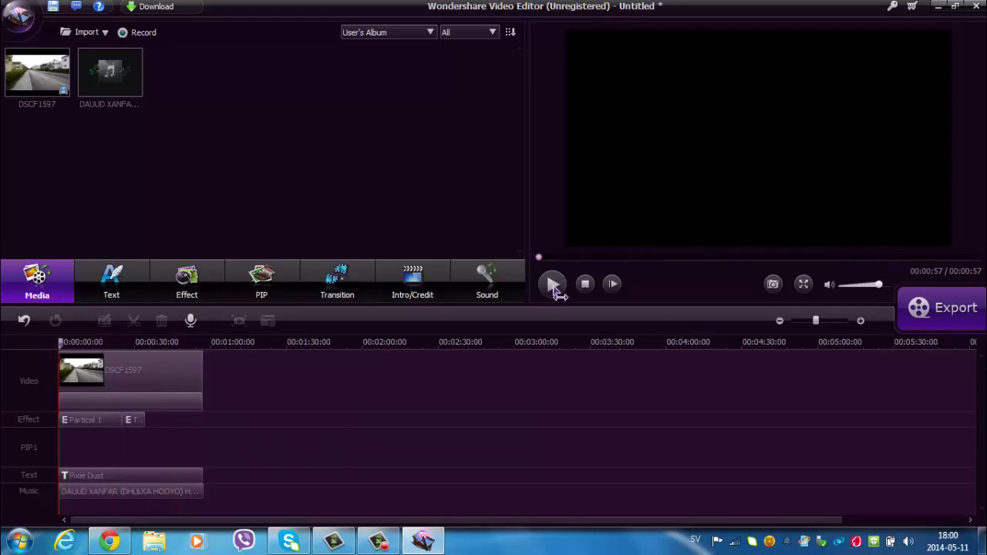
pyautogui.click(553, 284)
pyautogui.click(803, 285)
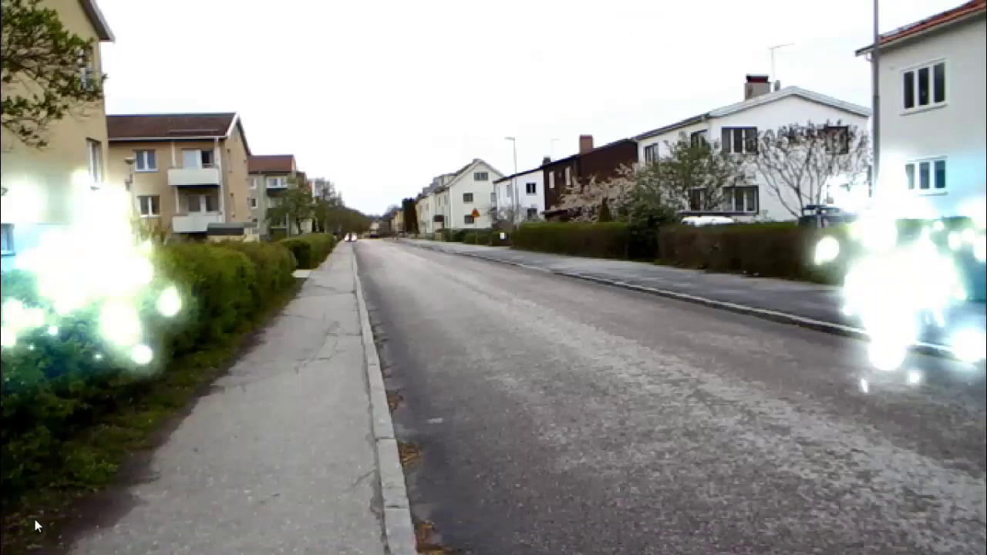
pyautogui.click(23, 538)
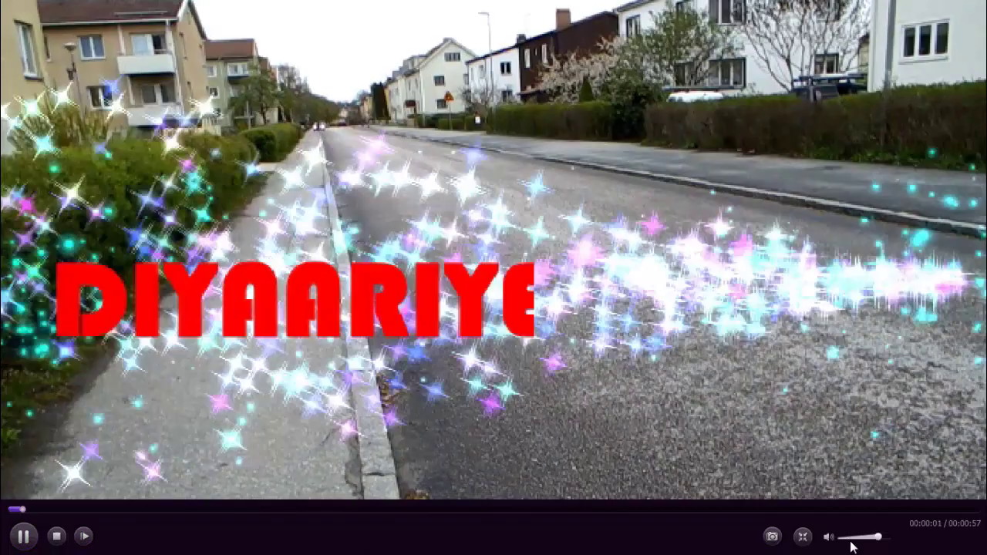
pyautogui.click(852, 540)
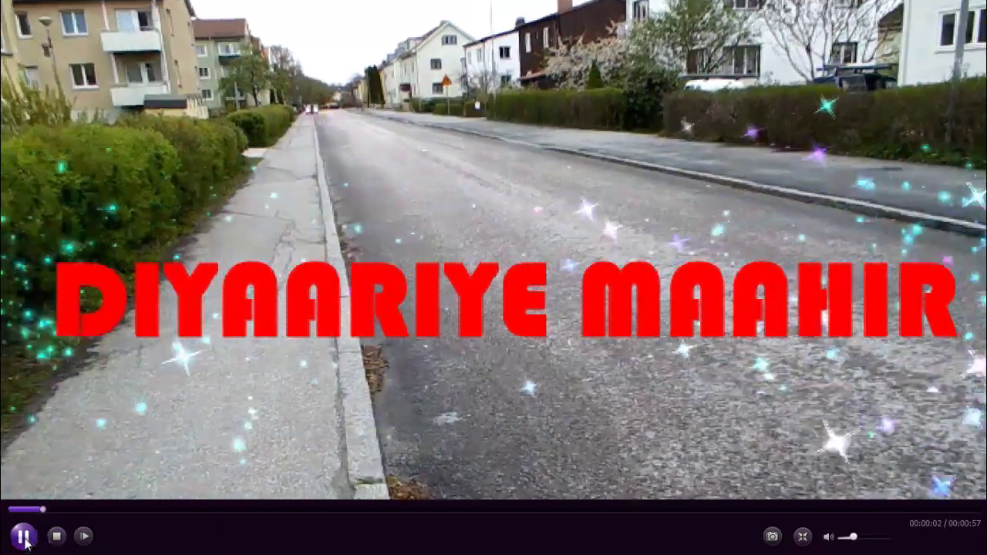
pyautogui.click(25, 540)
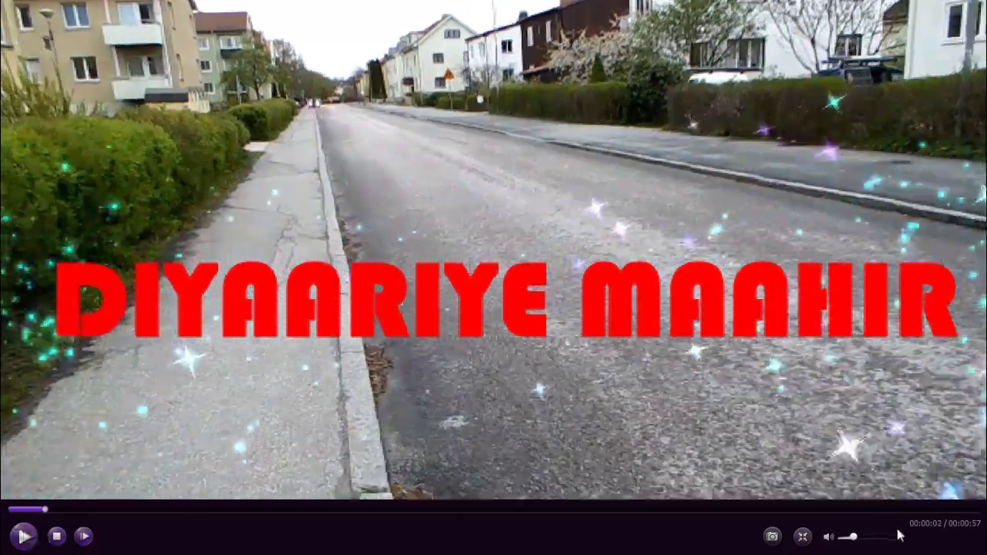
pyautogui.click(803, 550)
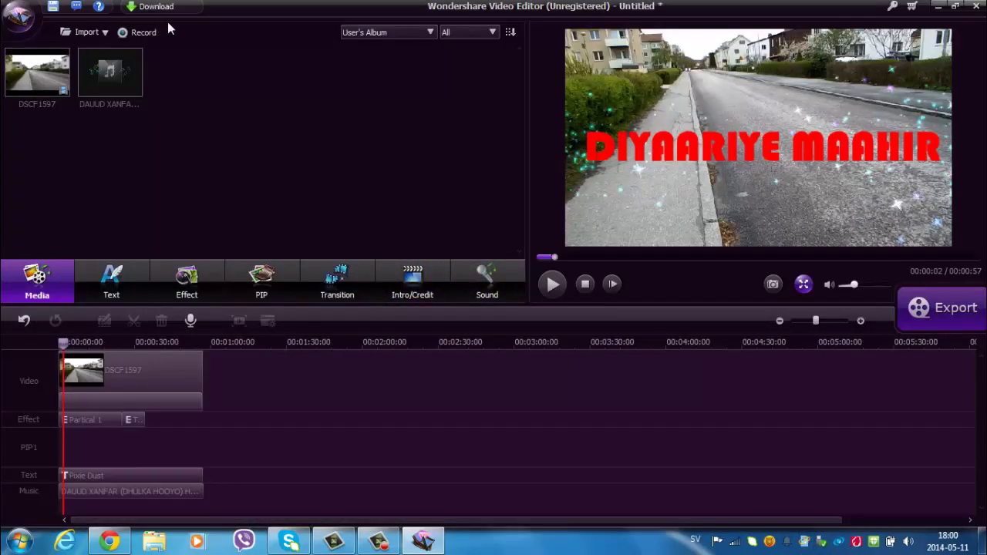
# - Open the export settings and view the YouTube upload options, dismissing the sign-in window
pyautogui.click(942, 315)
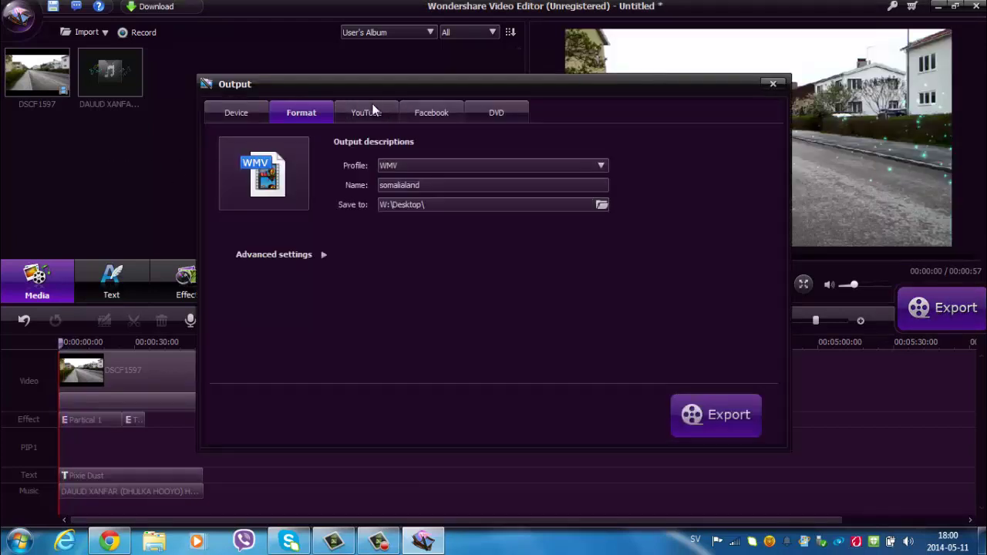
pyautogui.click(368, 112)
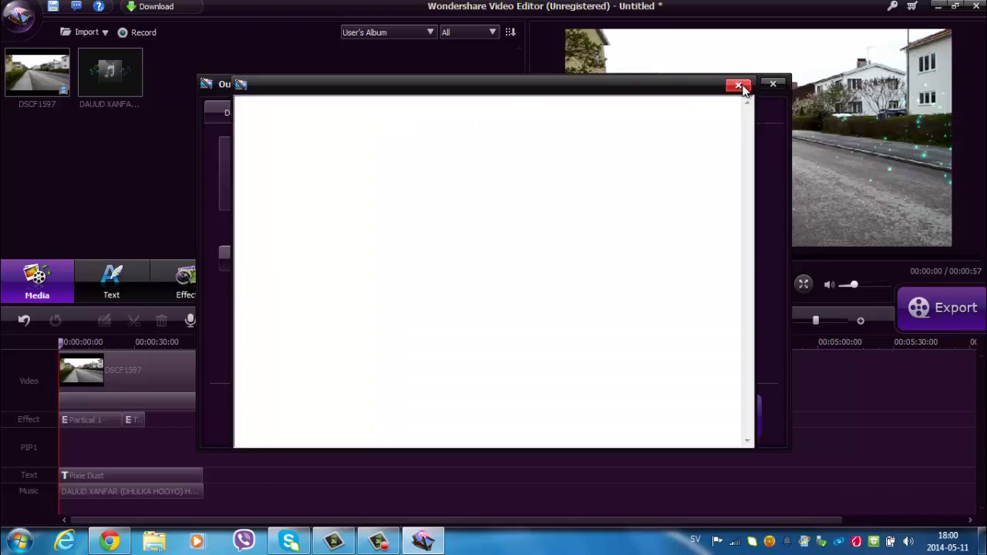
pyautogui.click(747, 89)
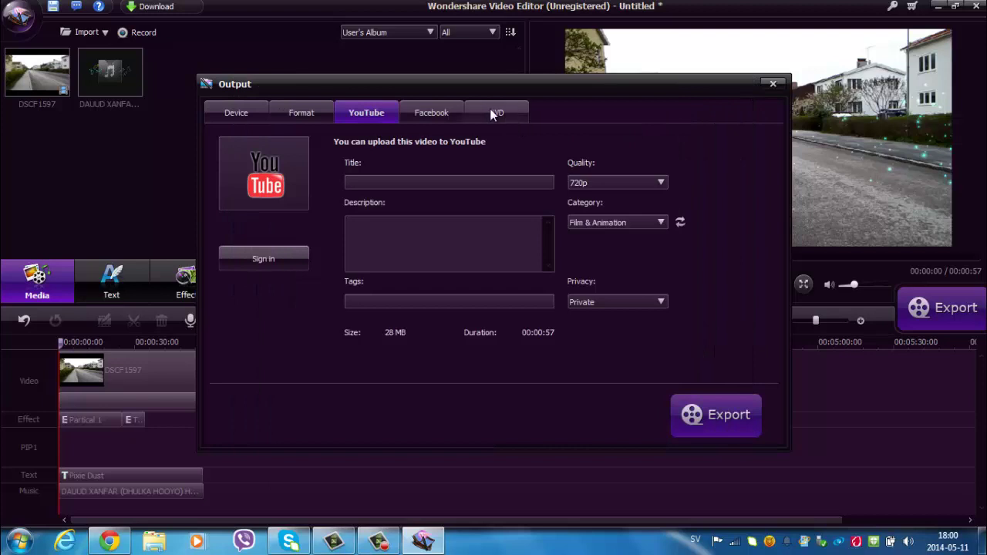
# - Name the WMV output file CASHAR 1, set the desktop as its save folder and start the export
pyautogui.click(300, 112)
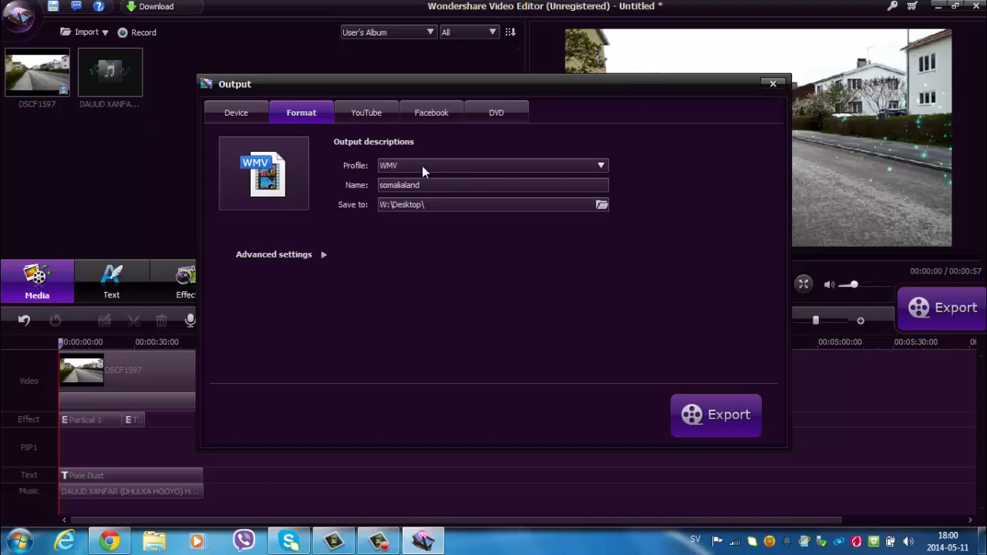
pyautogui.doubleClick(432, 187)
pyautogui.write('CASHAR 1')
pyautogui.click(601, 206)
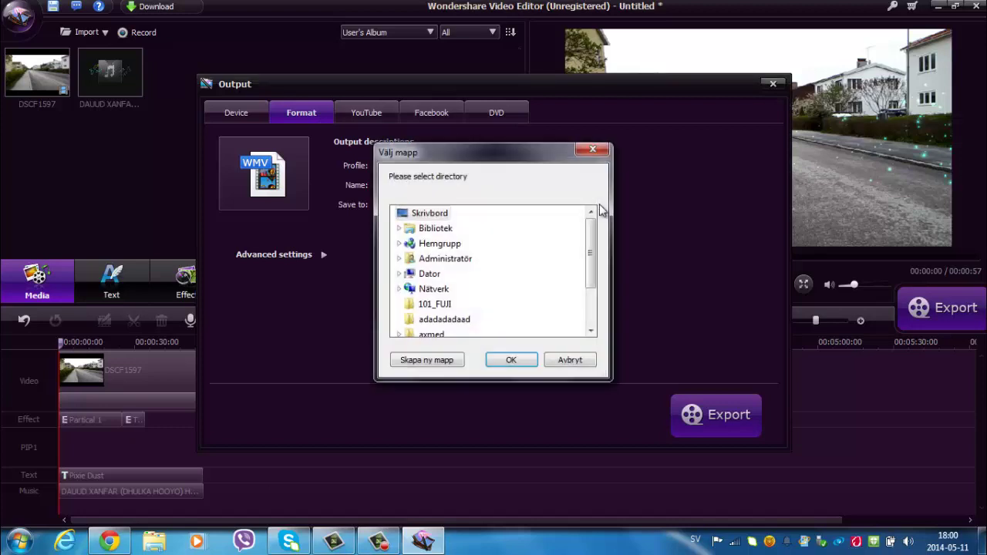
pyautogui.click(510, 360)
pyautogui.click(717, 421)
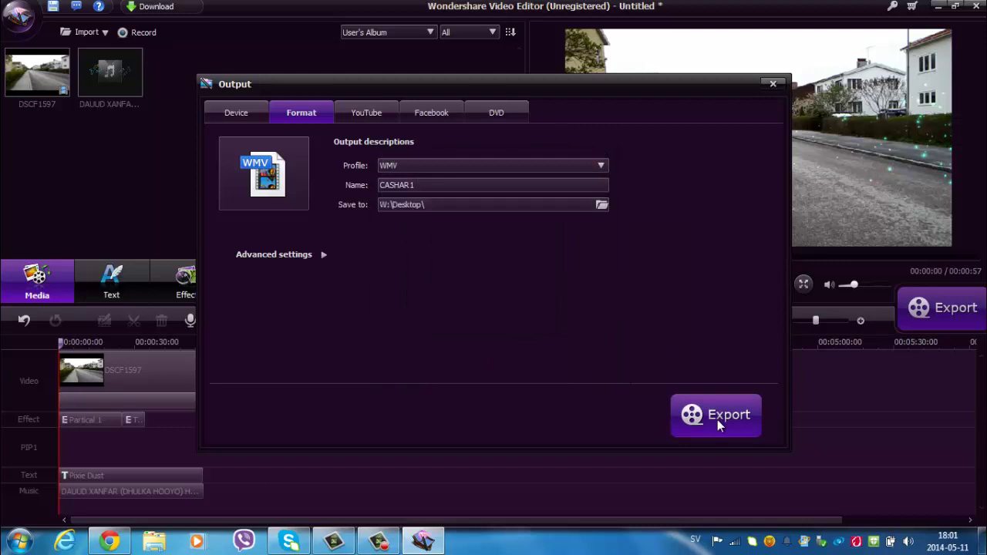
pyautogui.click(656, 360)
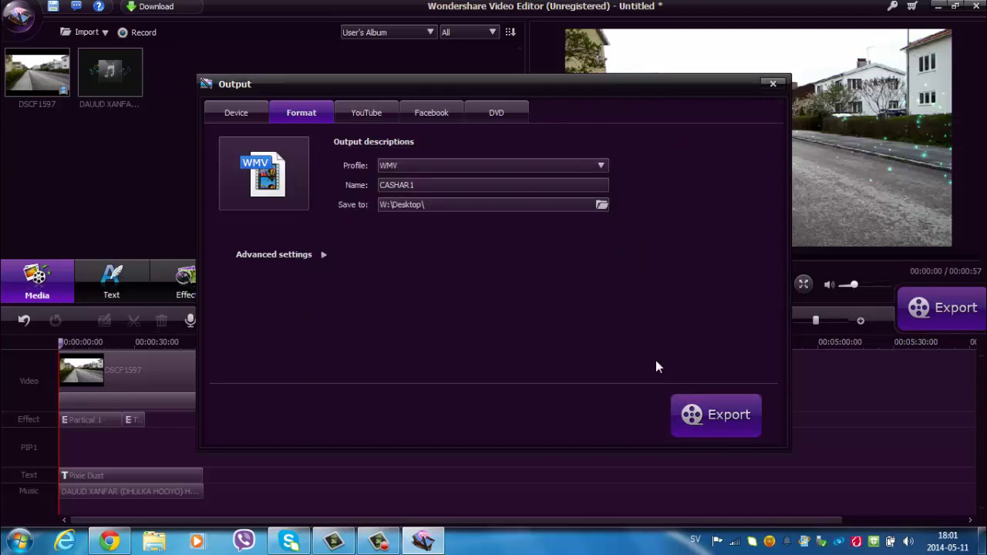